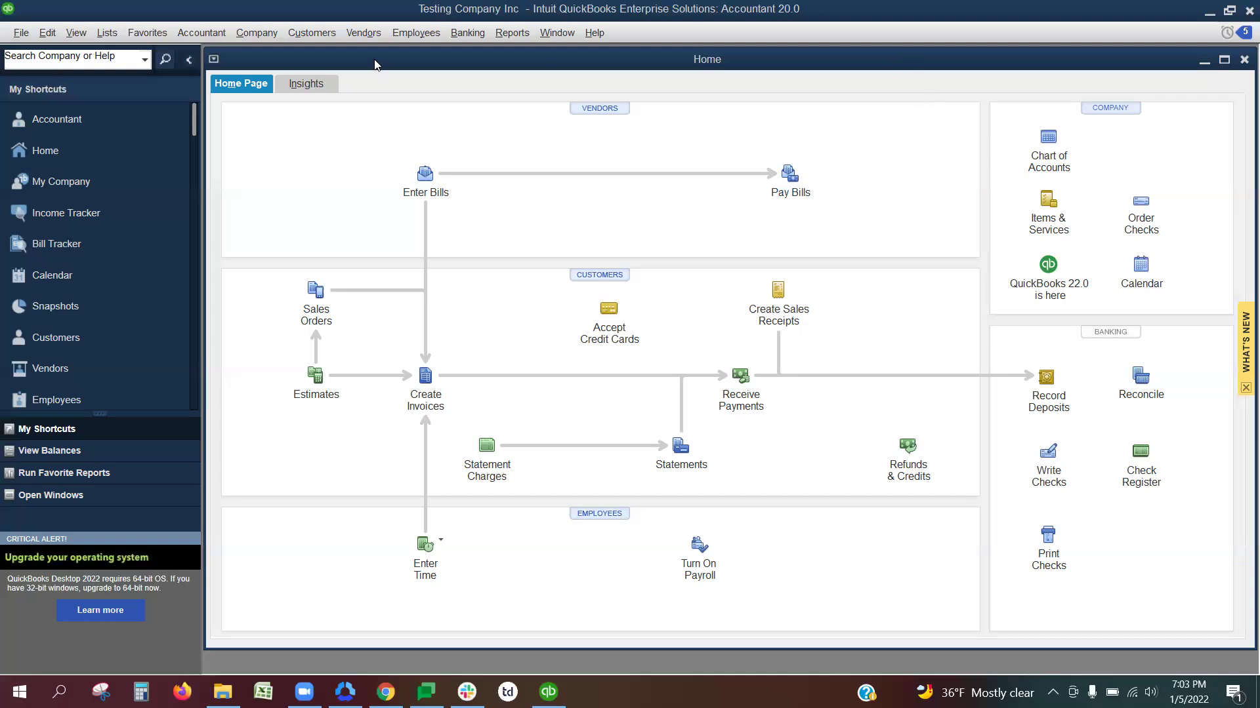
# Step: Launch Print/E-file 1099 Forms from the Vendors menu, confirm, and get started on Form 1099-MISC
pyautogui.click(363, 37)
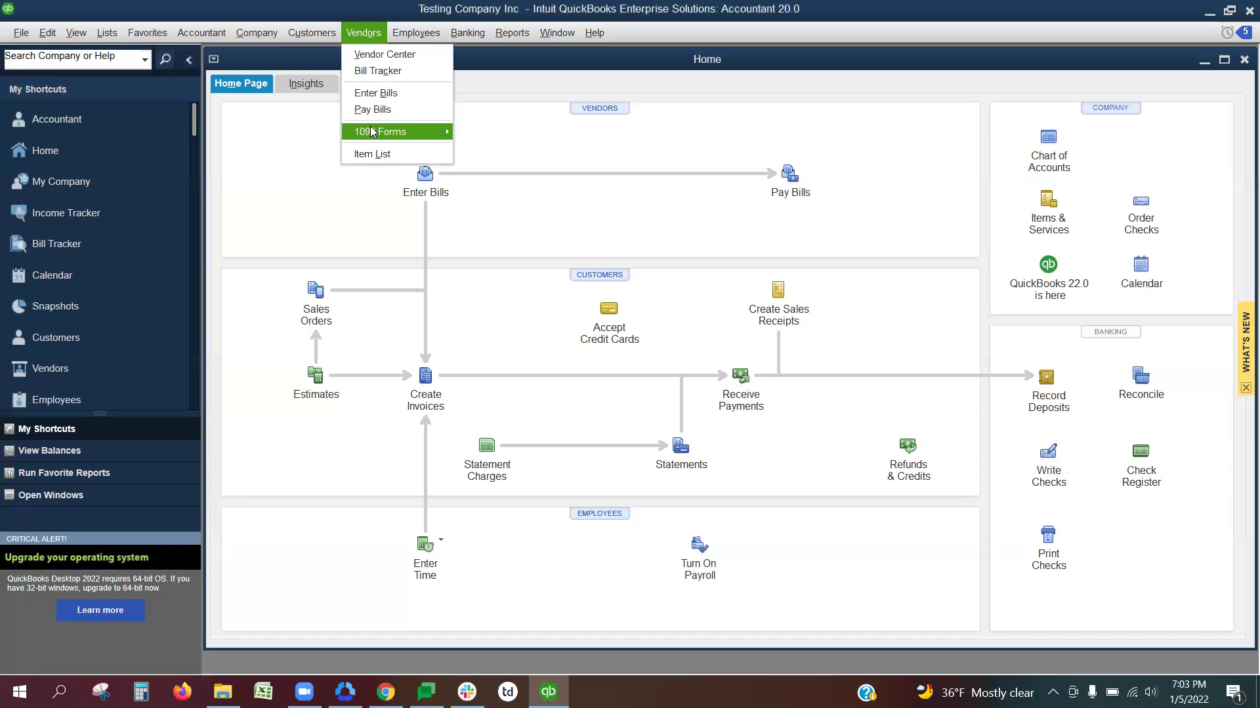
pyautogui.moveTo(399, 133)
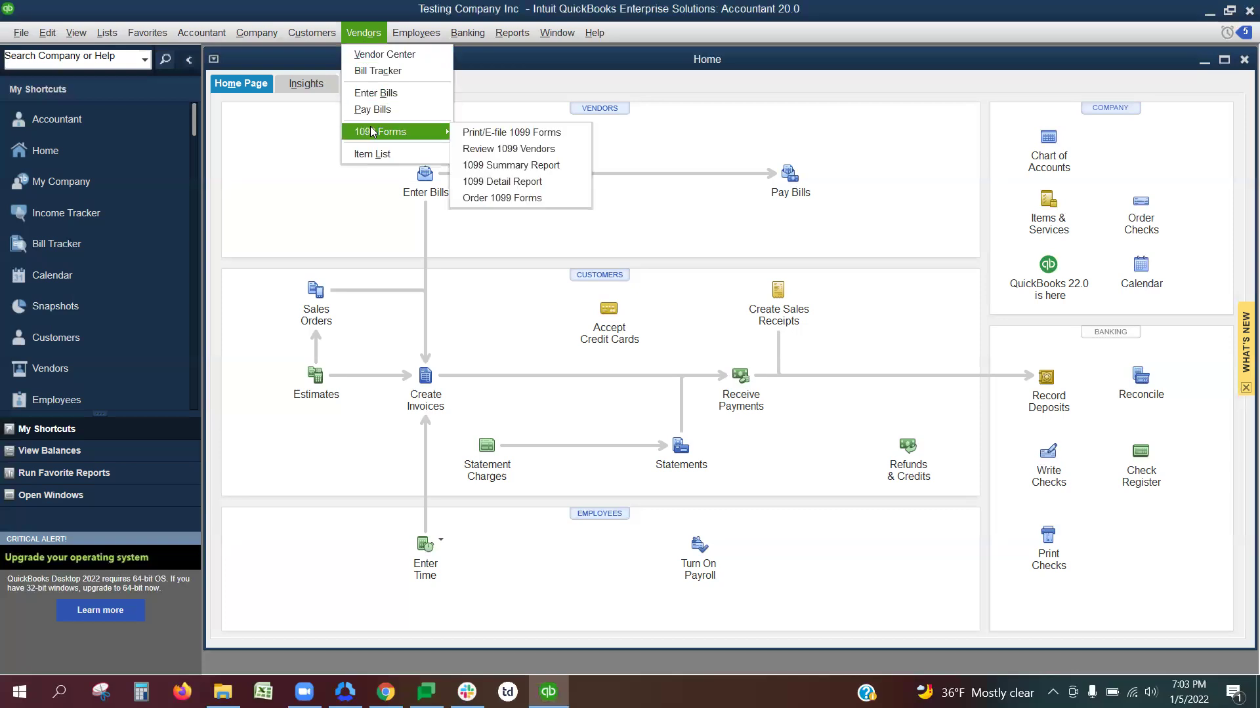
pyautogui.click(483, 134)
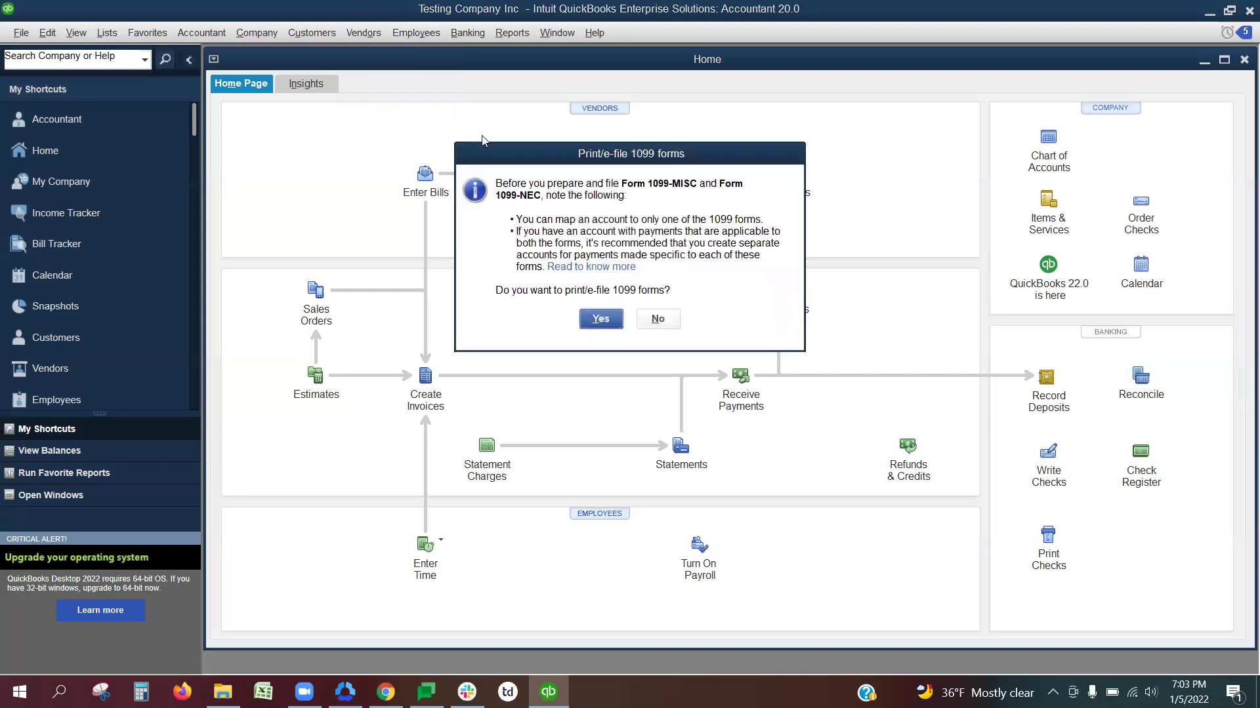
pyautogui.click(599, 320)
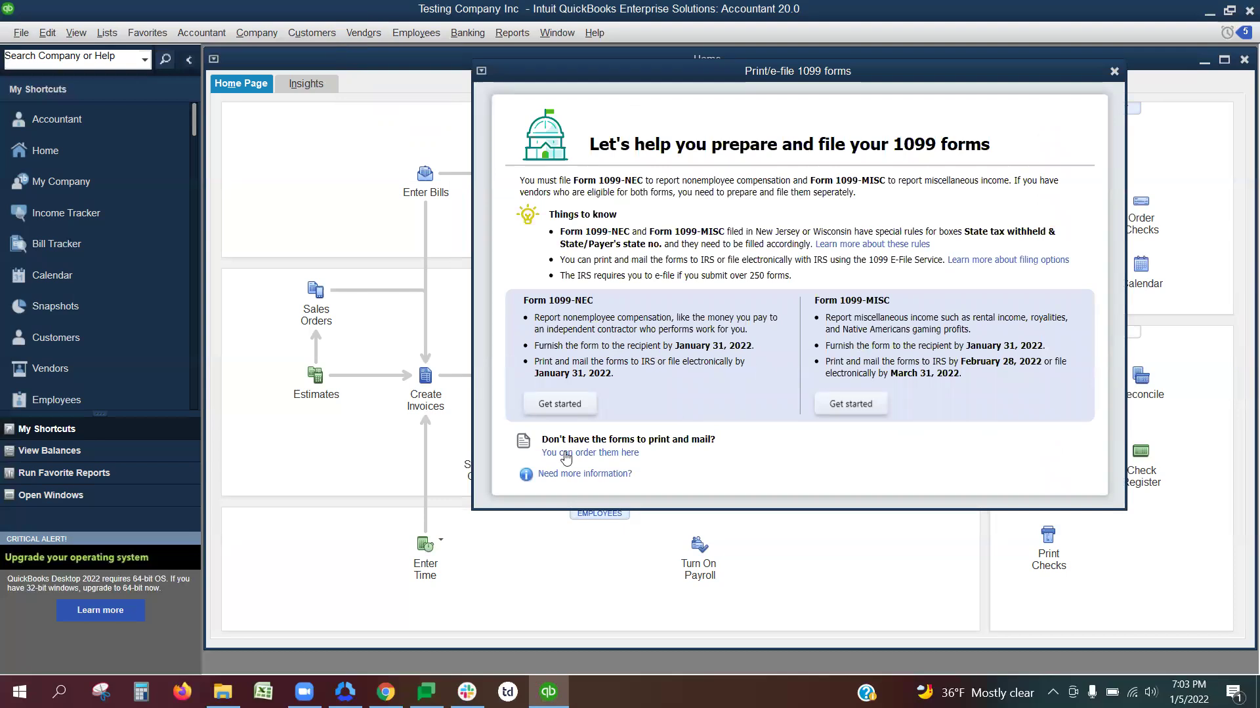
pyautogui.click(838, 409)
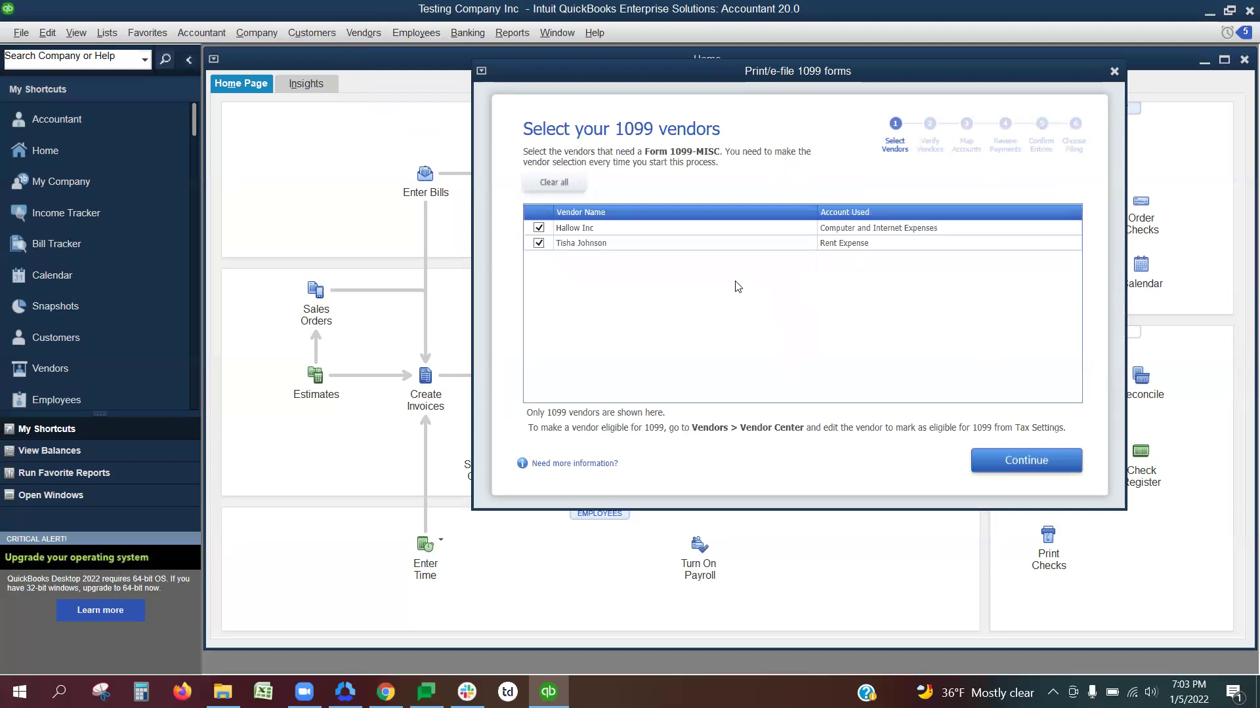
# Step: Uncheck Hallow Inc, leaving only the rent vendor, and continue past Verify your 1099 info
pyautogui.click(538, 227)
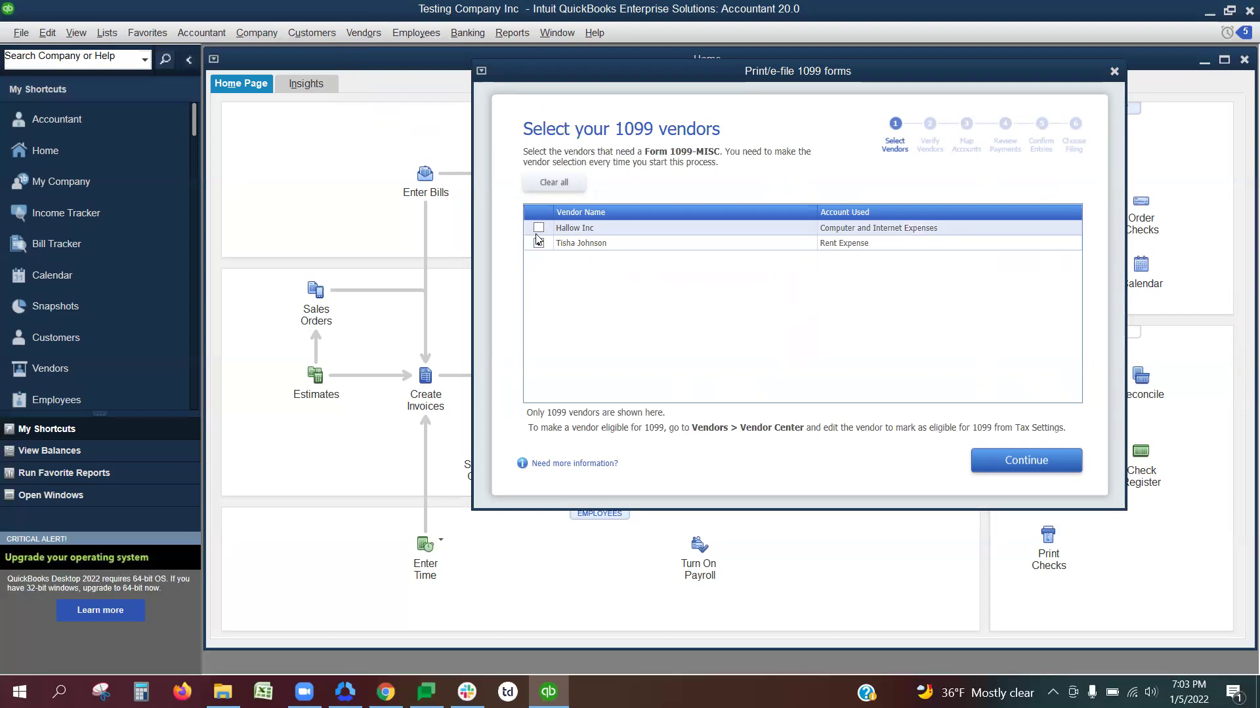
pyautogui.click(996, 464)
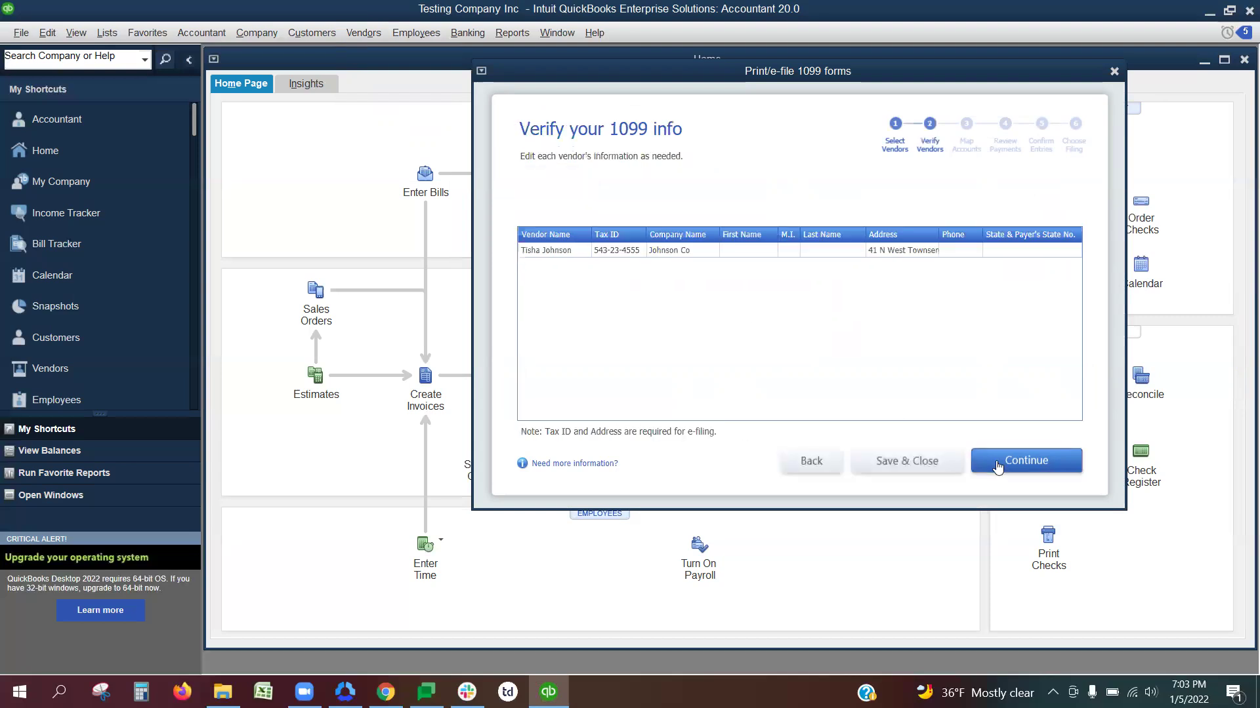
pyautogui.click(997, 465)
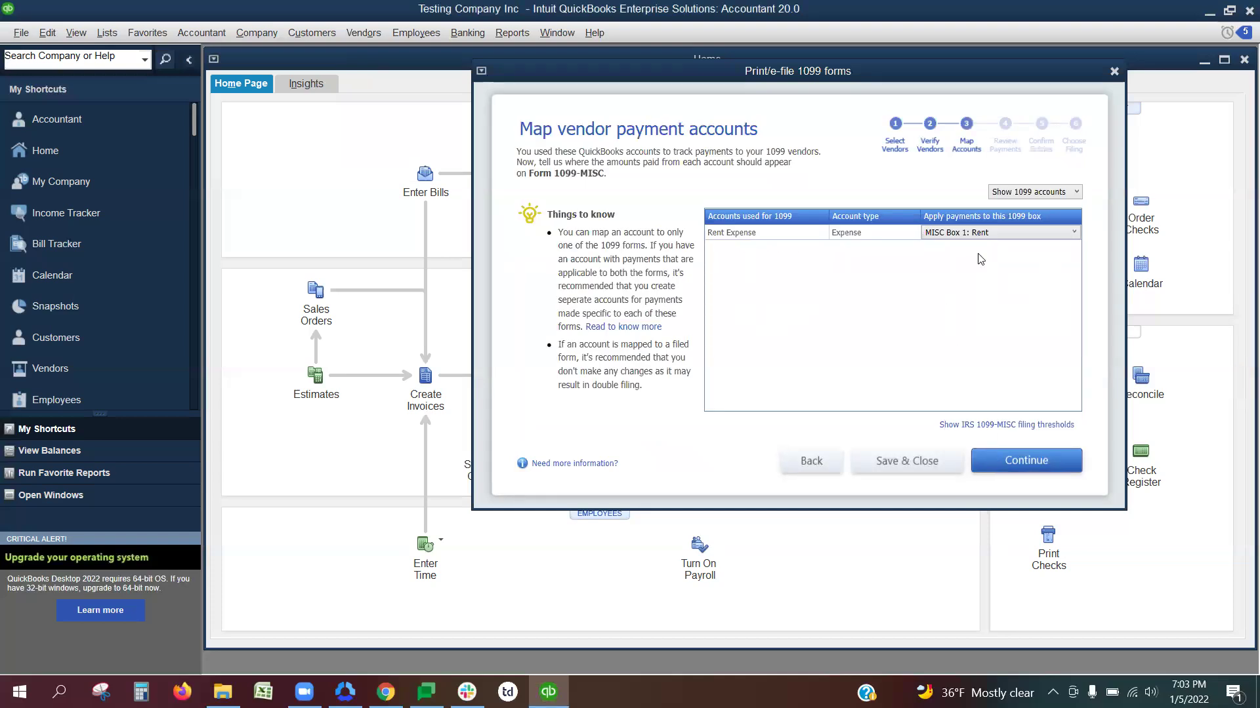
pyautogui.click(1025, 233)
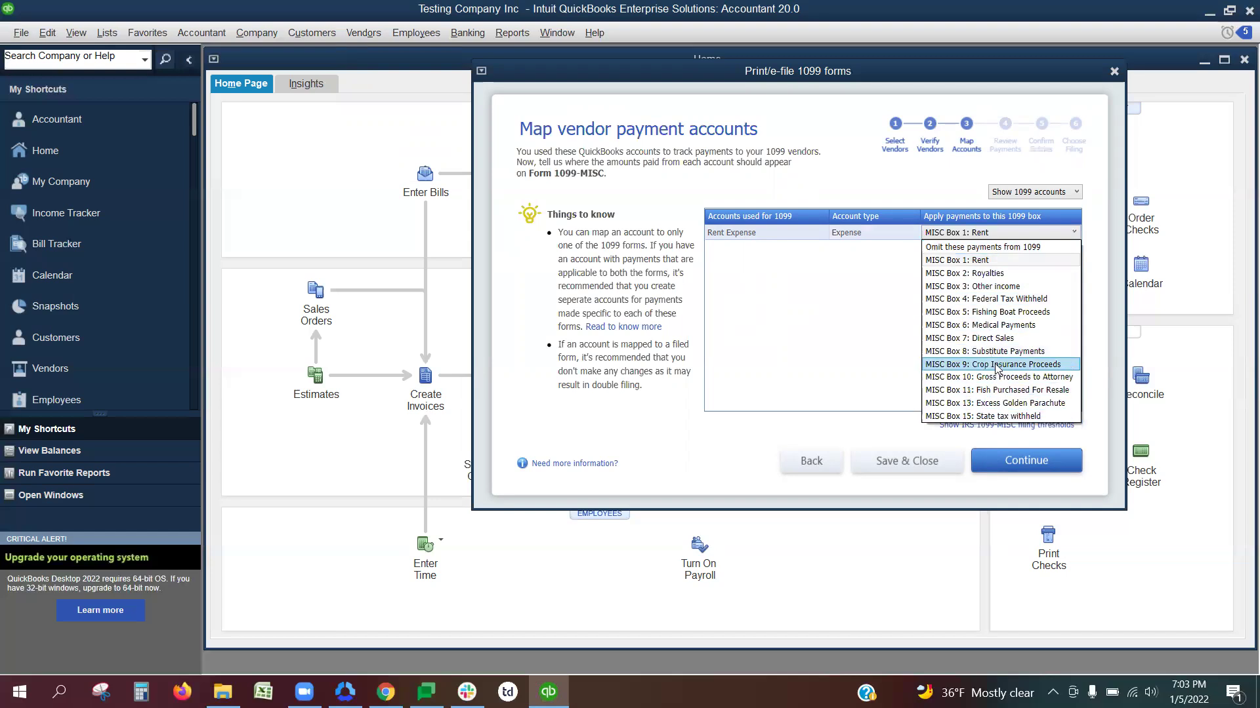
pyautogui.click(978, 262)
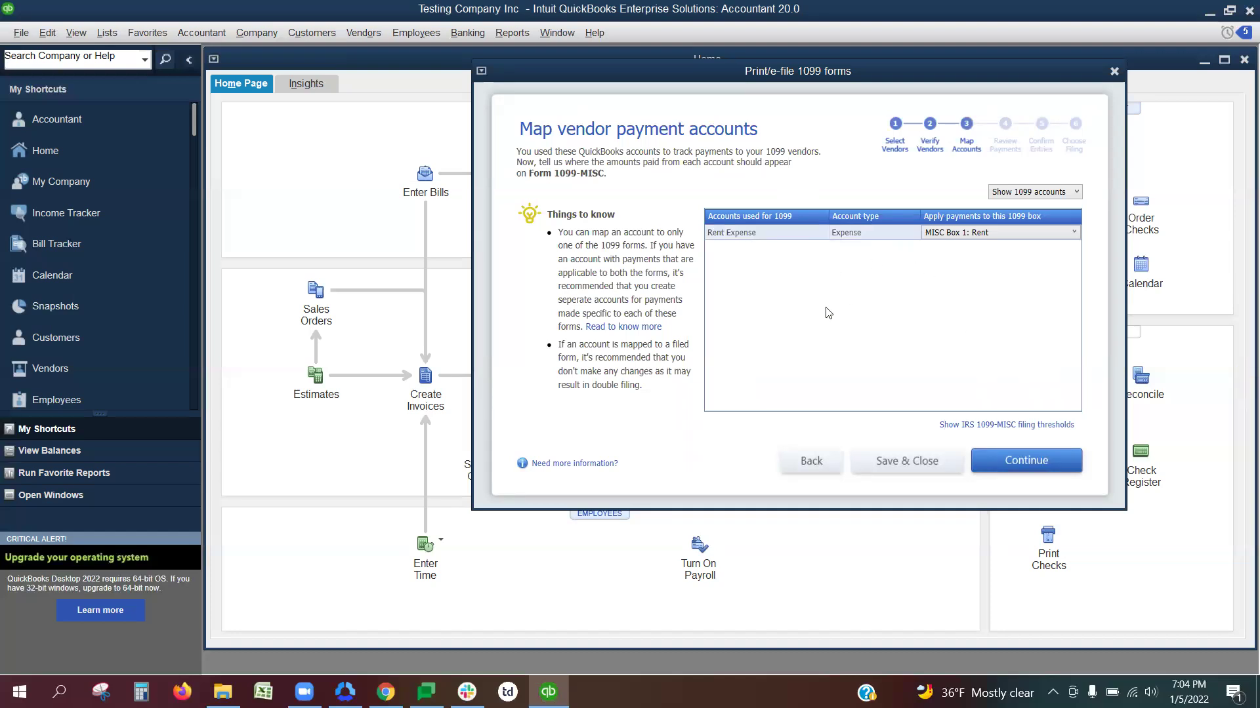
# Step: Continue through Review Payments, Confirm Entries and Choose Filing, then save and close the wizard
pyautogui.click(996, 460)
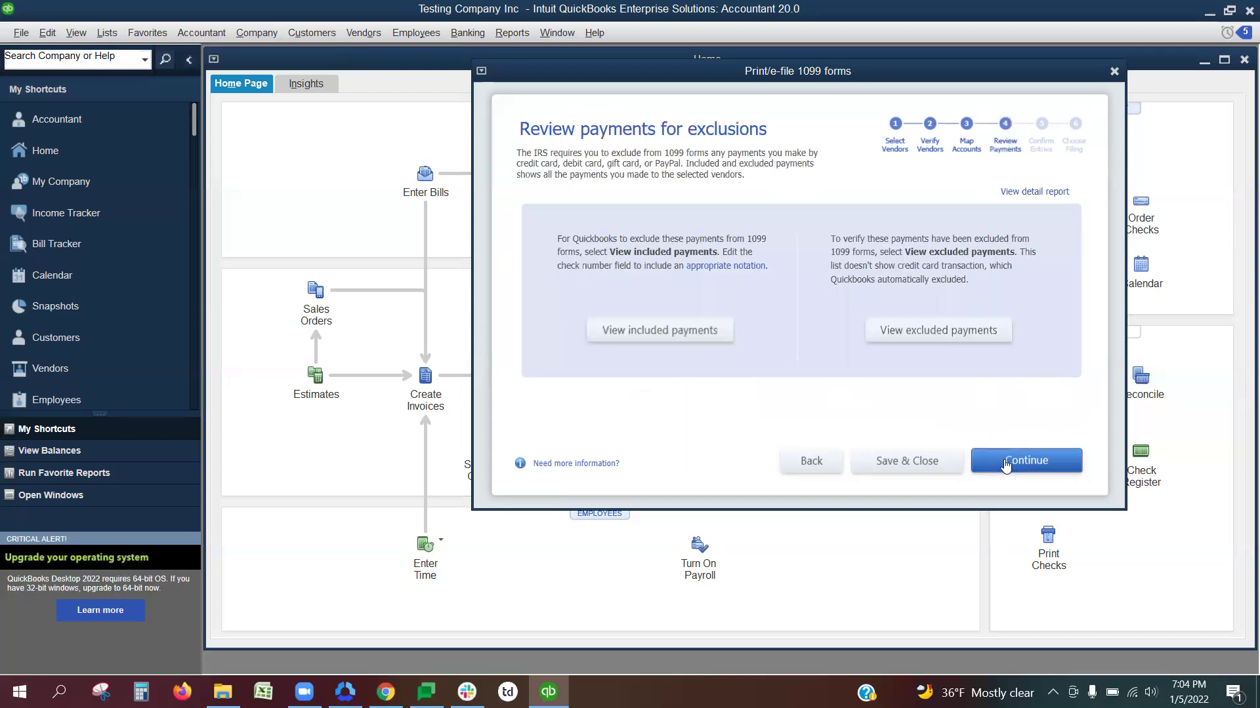
pyautogui.click(1006, 464)
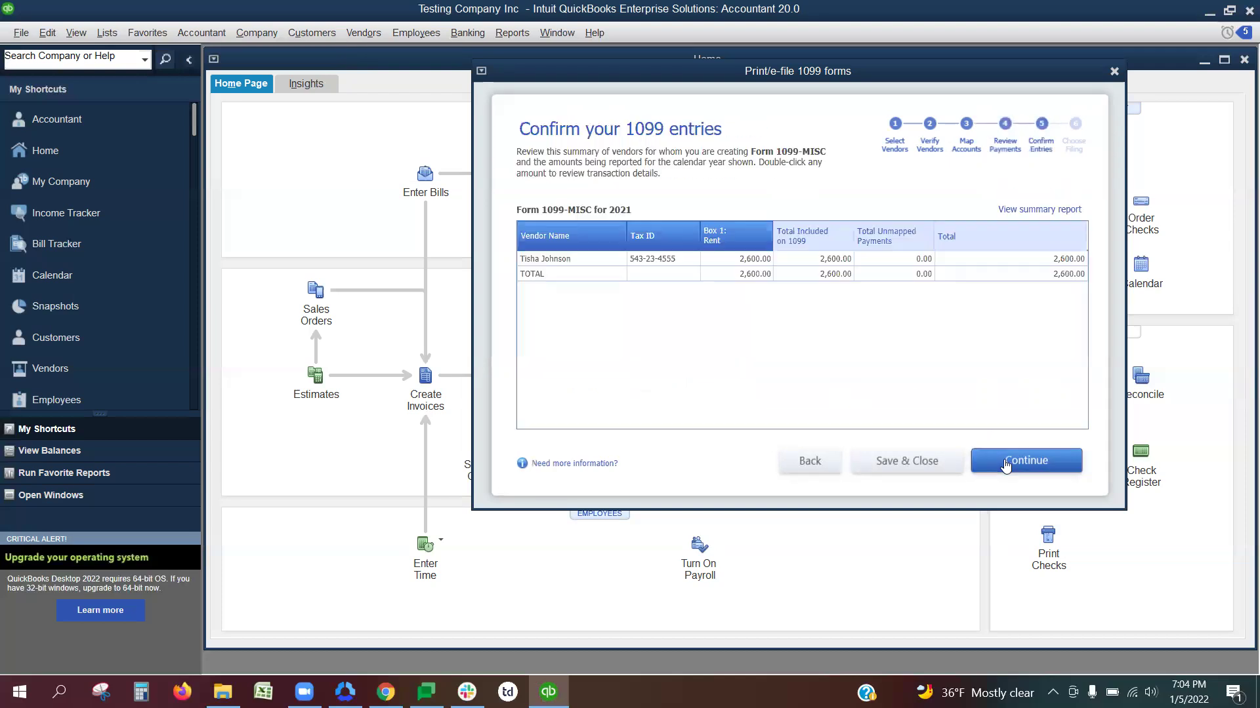
pyautogui.click(1006, 464)
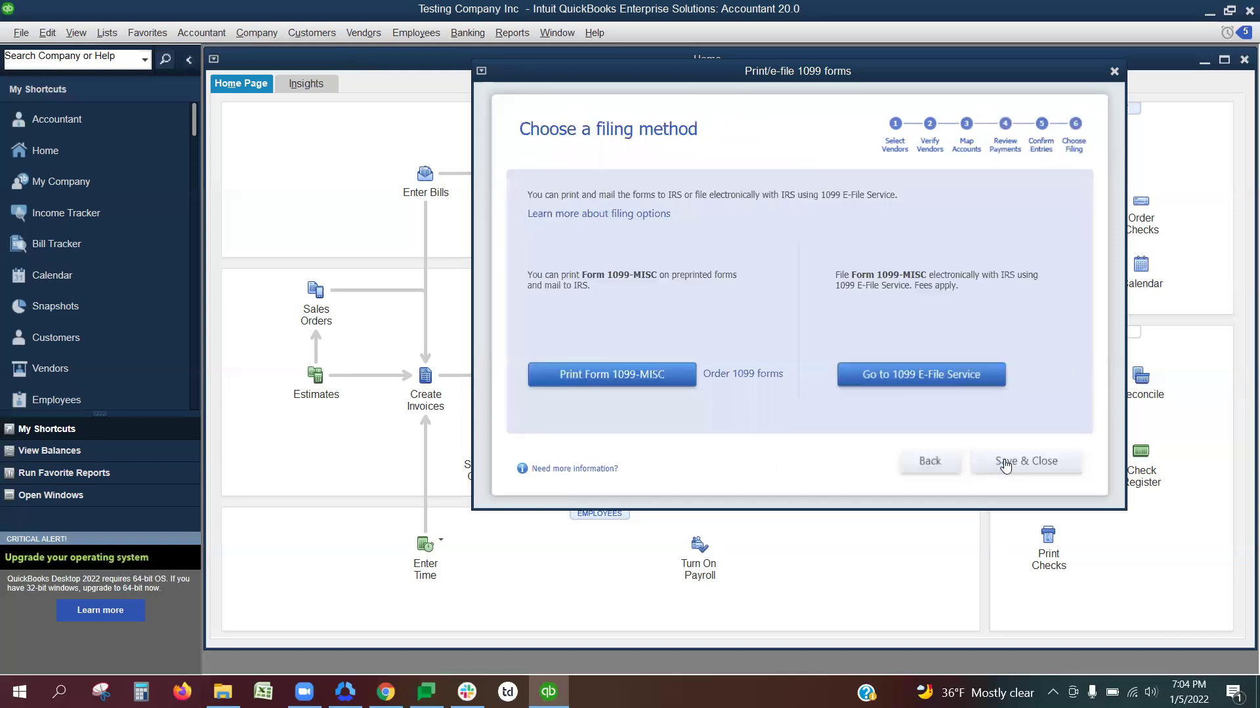
pyautogui.click(1026, 463)
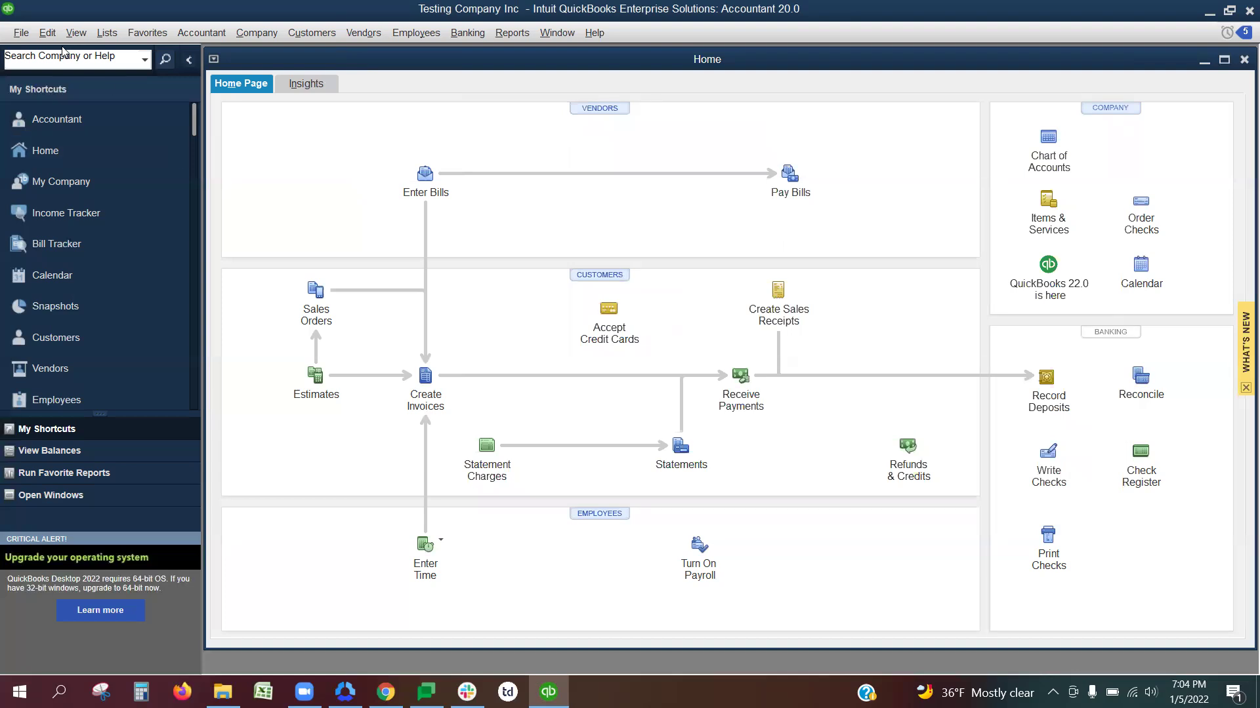
# Step: Open the Vendor Contact List report from Reports > Vendors & Payables
pyautogui.click(506, 36)
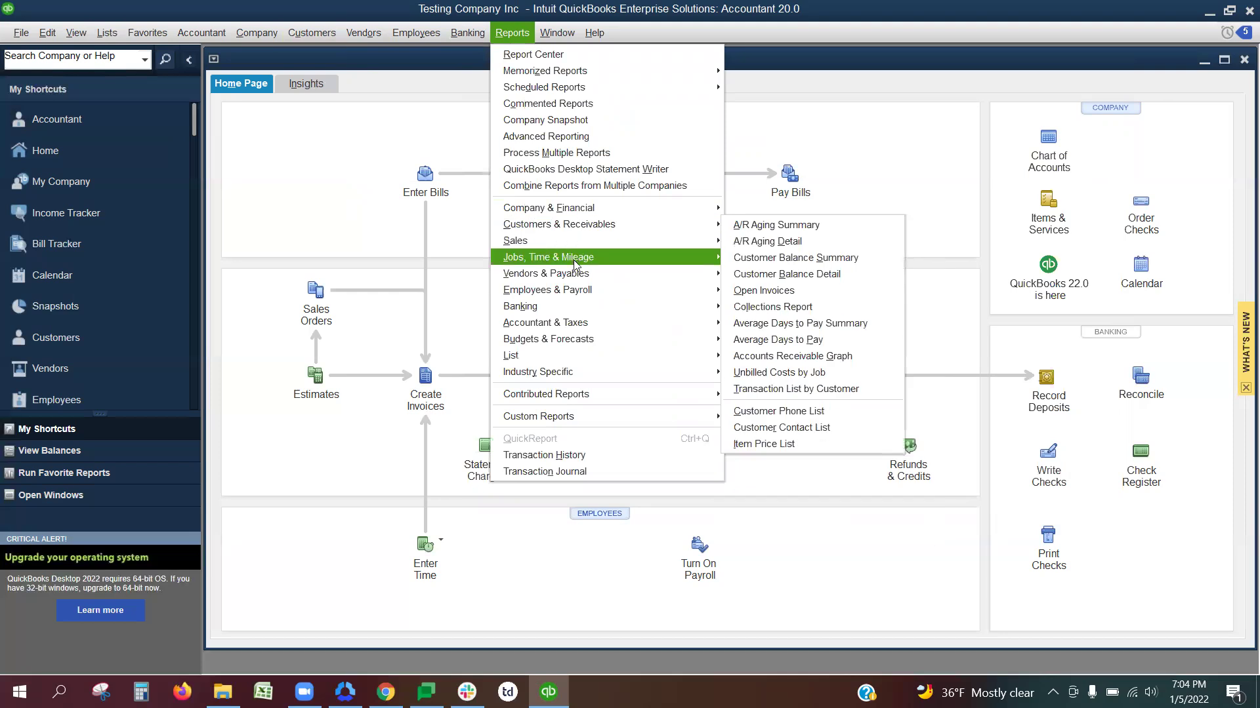
pyautogui.moveTo(589, 274)
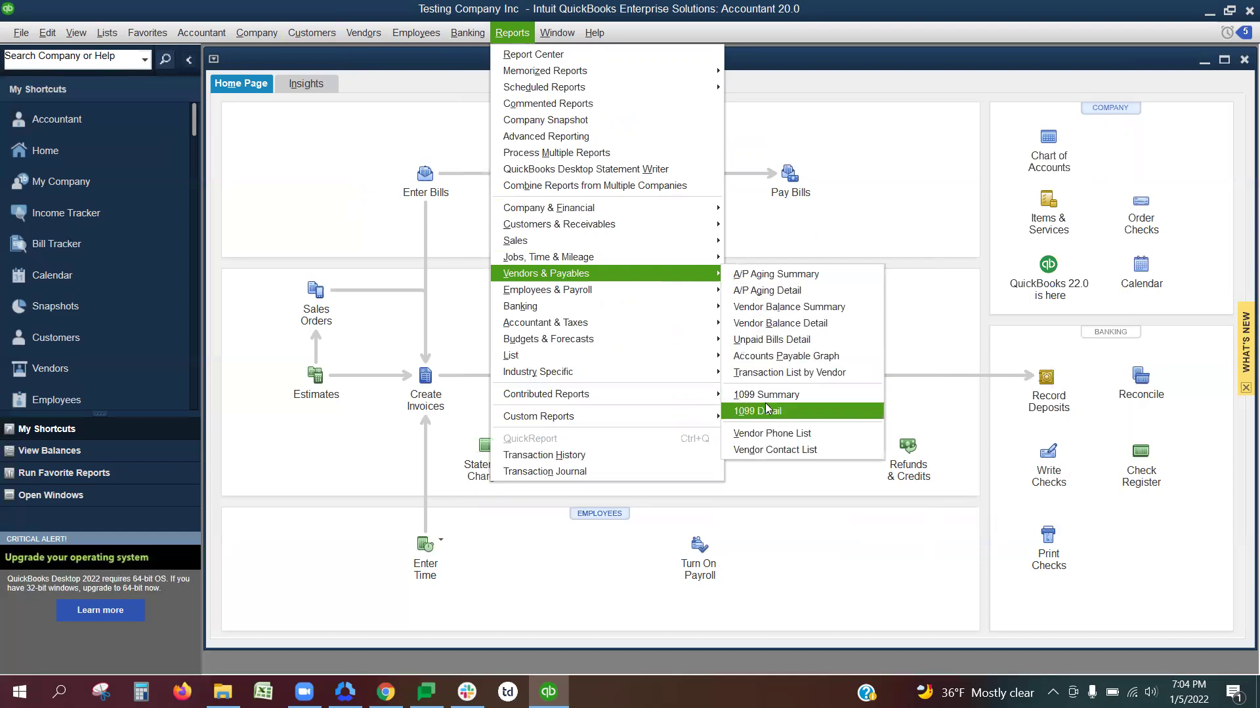
pyautogui.click(814, 450)
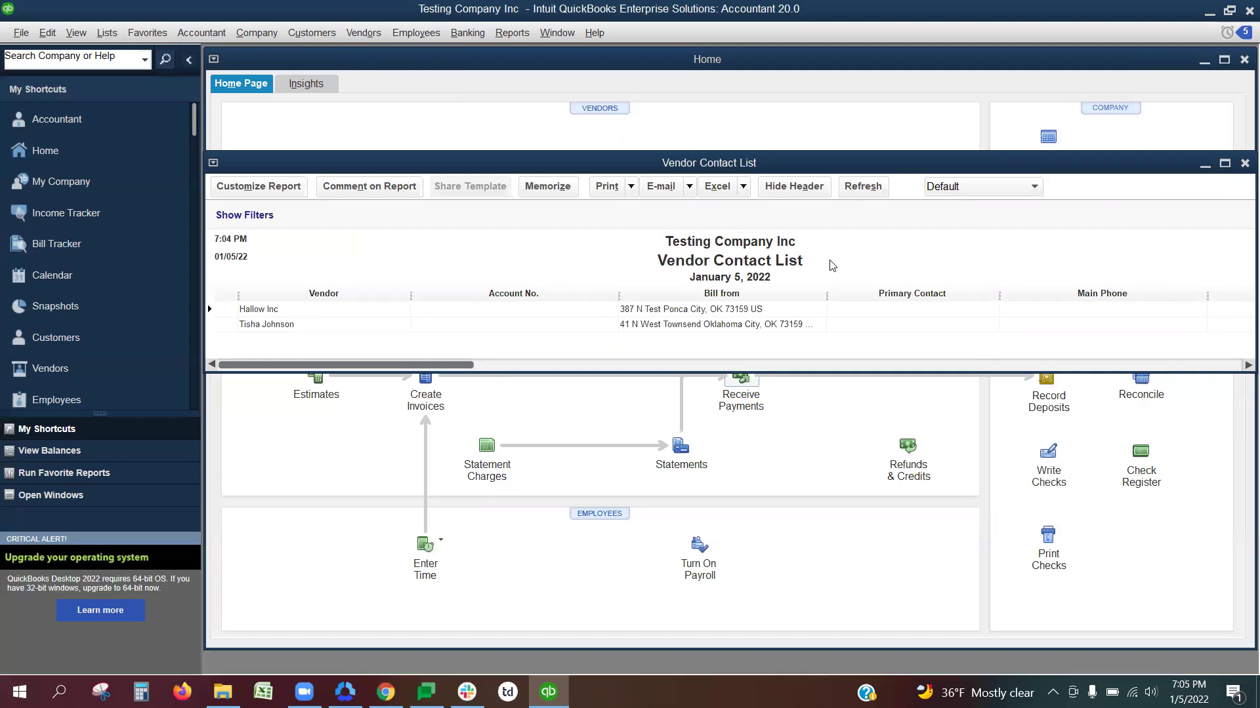
# Step: In Modify Report, add the First Name, M.I., Last Name and Company columns
pyautogui.click(295, 191)
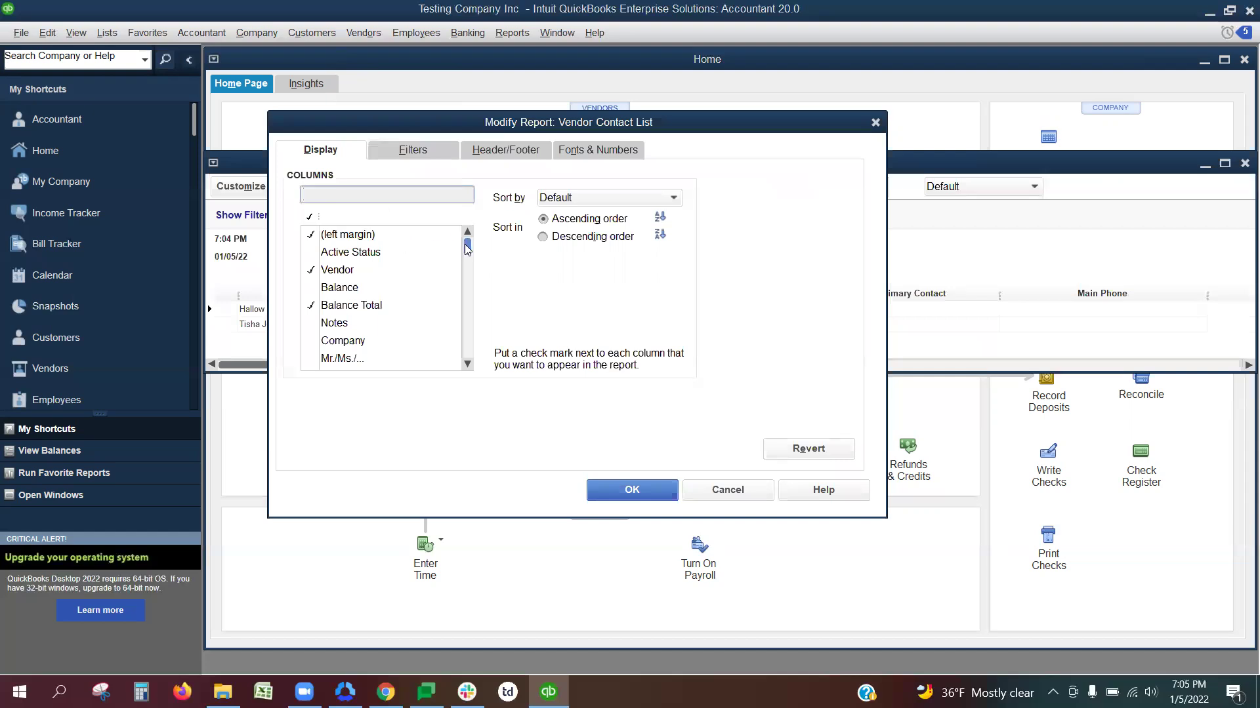
pyautogui.moveTo(467, 246); pyautogui.dragTo(468, 246)
pyautogui.click(467, 364)
pyautogui.click(467, 364)
pyautogui.click(467, 364)
pyautogui.click(312, 322)
pyautogui.click(313, 341)
pyautogui.click(312, 359)
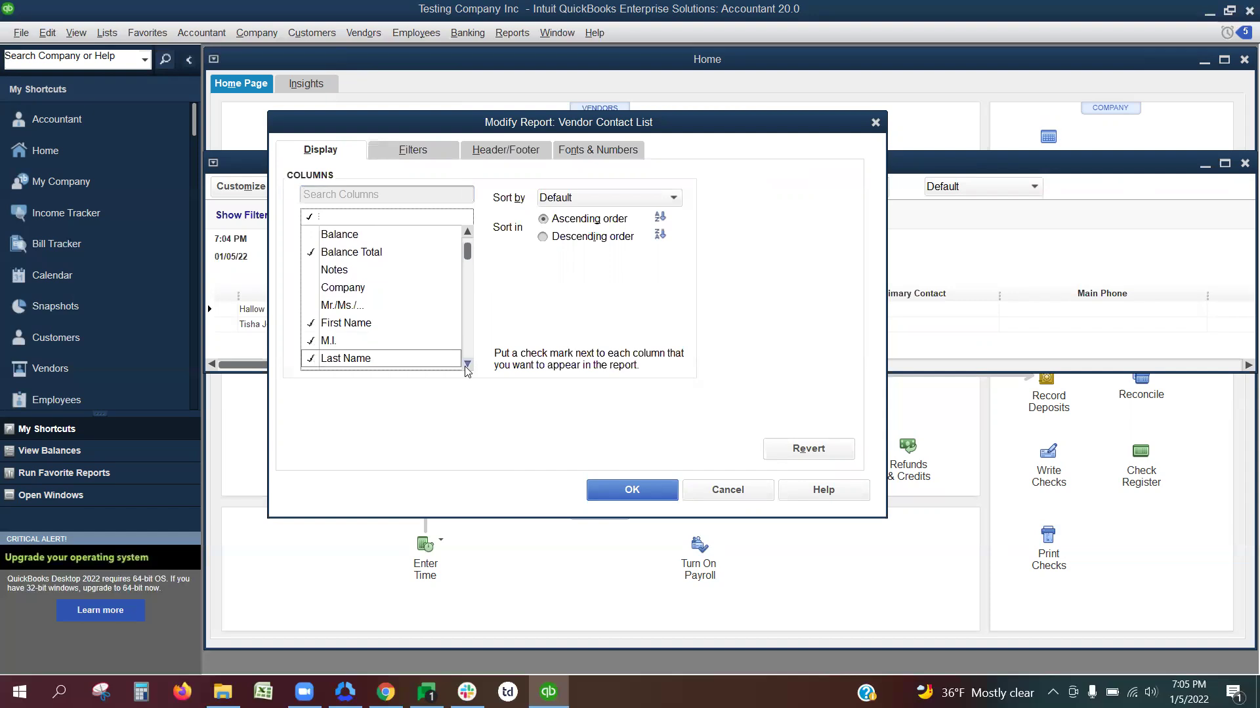
pyautogui.click(312, 288)
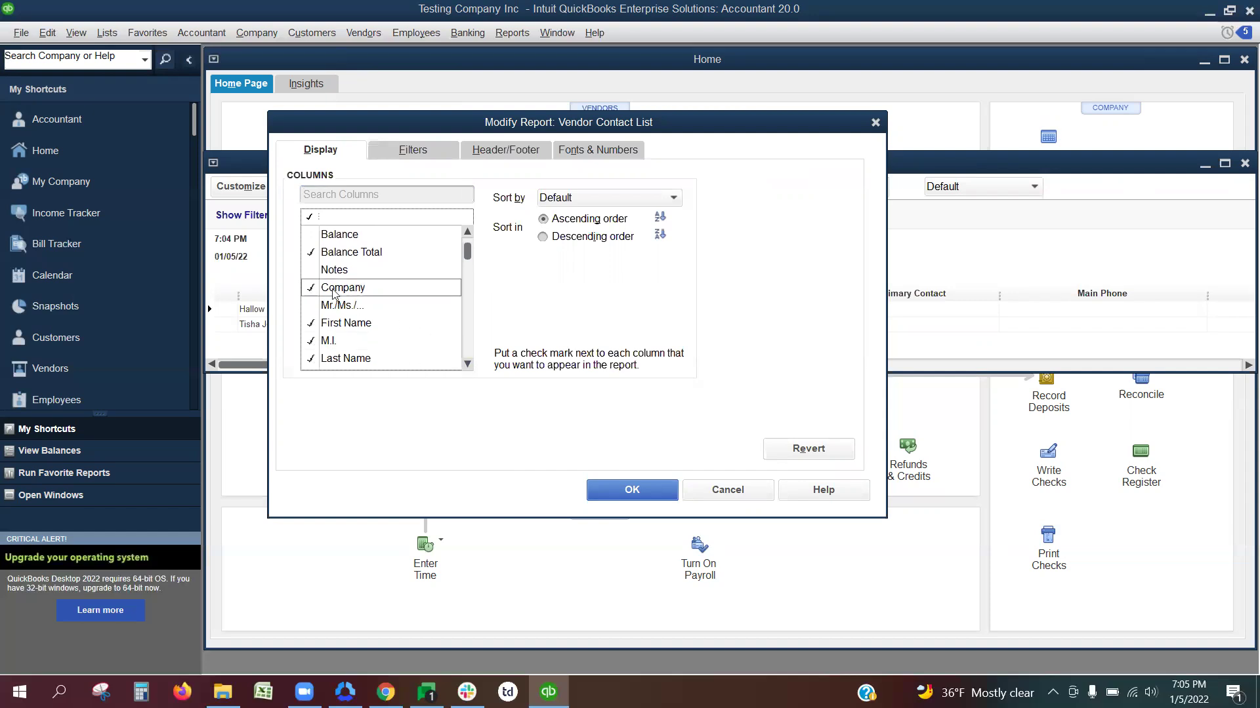
# Step: Add the Main Email column to the report
pyautogui.click(472, 365)
pyautogui.click(471, 365)
pyautogui.click(471, 365)
pyautogui.click(472, 365)
pyautogui.click(472, 365)
pyautogui.click(472, 364)
pyautogui.click(472, 364)
pyautogui.click(472, 365)
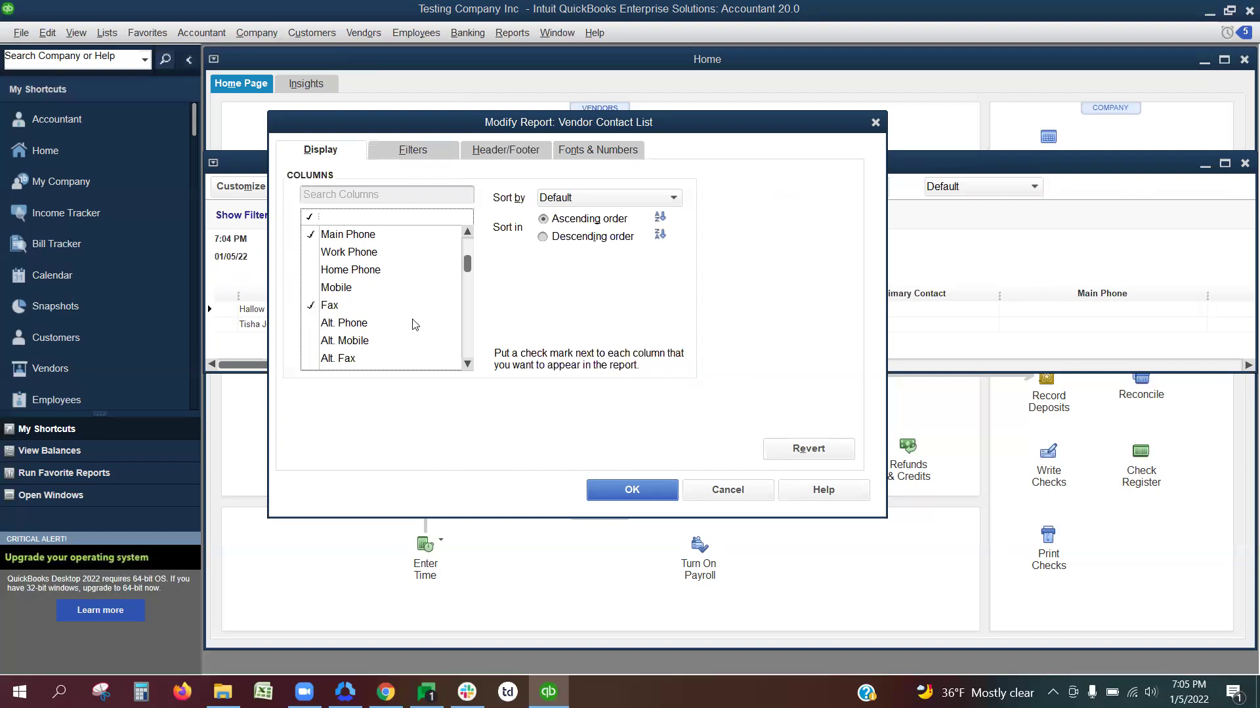
pyautogui.click(466, 365)
pyautogui.click(466, 365)
pyautogui.click(467, 364)
pyautogui.click(467, 365)
pyautogui.click(468, 365)
pyautogui.click(314, 288)
# Step: Add the Bill from Street 1, Street 2, City, State, Zip and Country columns
pyautogui.scroll(-3, 467, 361)
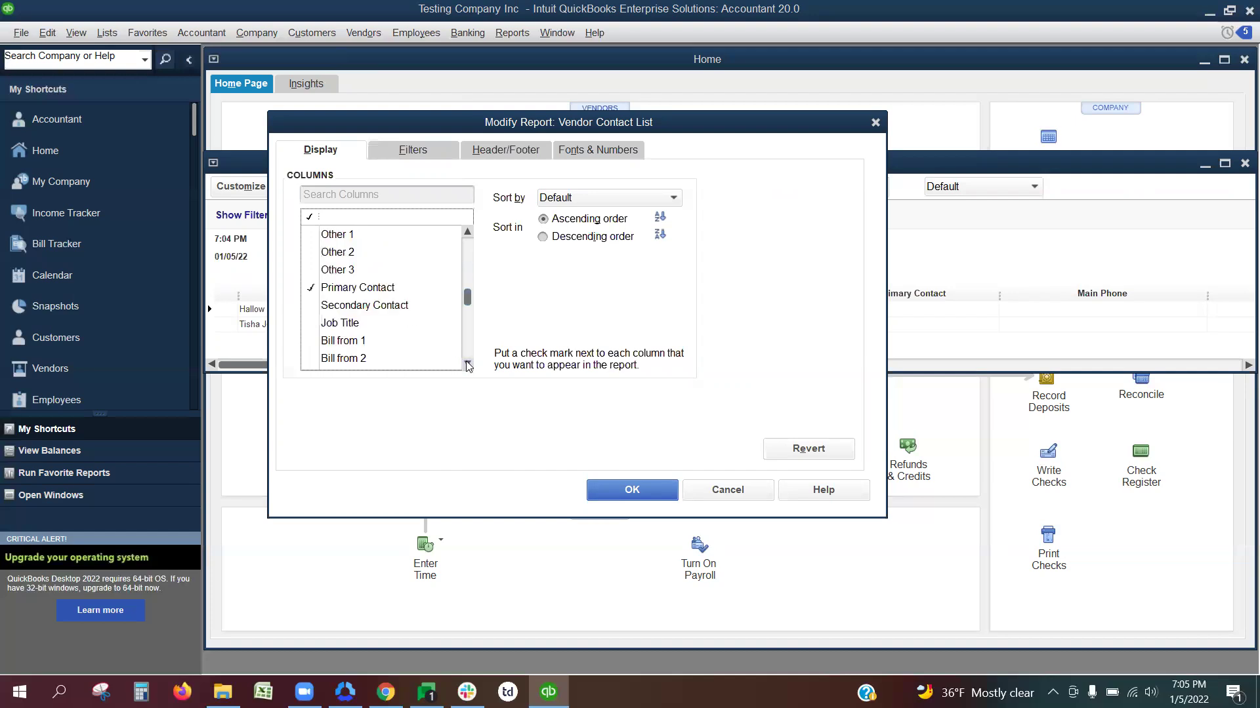
pyautogui.click(467, 364)
pyautogui.click(467, 365)
pyautogui.click(467, 365)
pyautogui.click(467, 365)
pyautogui.click(467, 365)
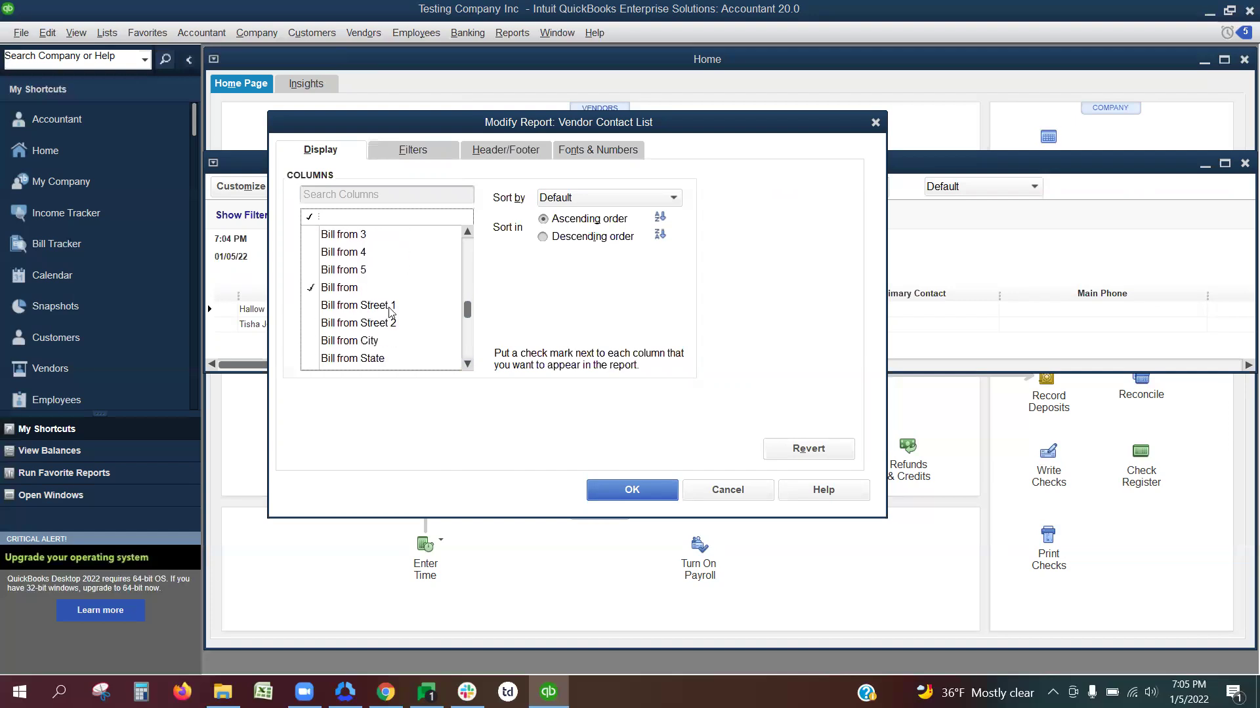
pyautogui.click(311, 305)
pyautogui.click(311, 324)
pyautogui.click(311, 341)
pyautogui.click(311, 359)
pyautogui.click(465, 365)
pyautogui.click(465, 364)
pyautogui.click(465, 365)
pyautogui.click(465, 365)
pyautogui.click(311, 306)
pyautogui.click(312, 325)
# Step: Add the Tax ID and Eligible for 1099 columns
pyautogui.click(467, 365)
pyautogui.click(467, 364)
pyautogui.click(467, 365)
pyautogui.click(467, 365)
pyautogui.click(468, 365)
pyautogui.click(468, 365)
pyautogui.click(468, 365)
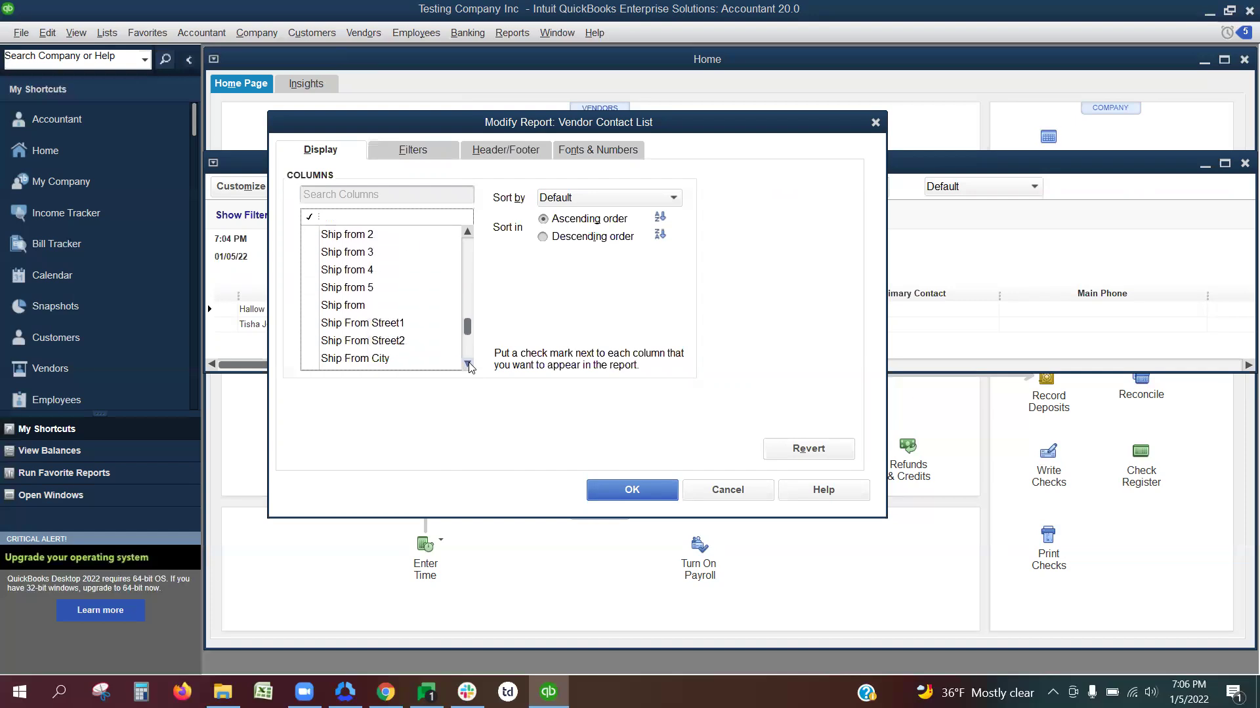
pyautogui.click(467, 365)
pyautogui.click(467, 365)
pyautogui.click(467, 364)
pyautogui.click(467, 365)
pyautogui.click(467, 364)
pyautogui.click(467, 365)
pyautogui.click(467, 364)
pyautogui.click(467, 364)
pyautogui.click(467, 364)
pyautogui.click(467, 365)
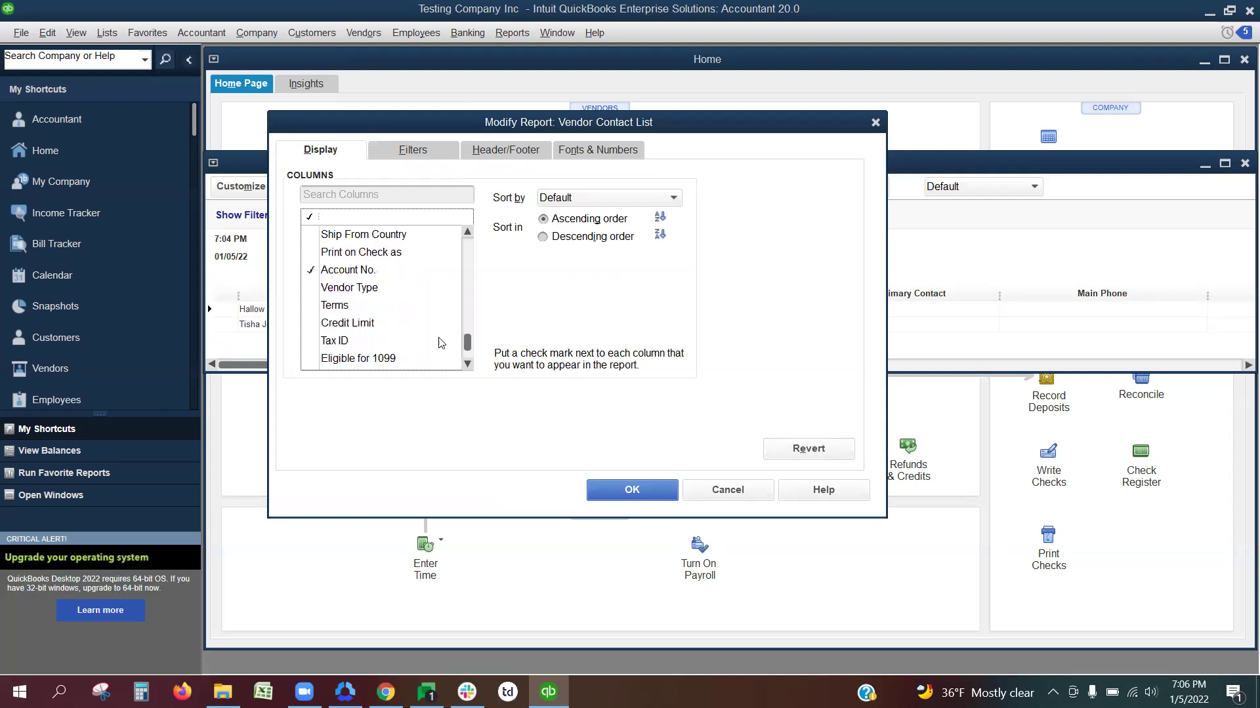
pyautogui.click(311, 340)
pyautogui.click(310, 358)
pyautogui.click(467, 364)
pyautogui.click(467, 365)
pyautogui.click(467, 365)
pyautogui.click(468, 365)
# Step: Check every selected column in the Columns list, then apply them with OK
pyautogui.moveTo(467, 348); pyautogui.dragTo(464, 242)
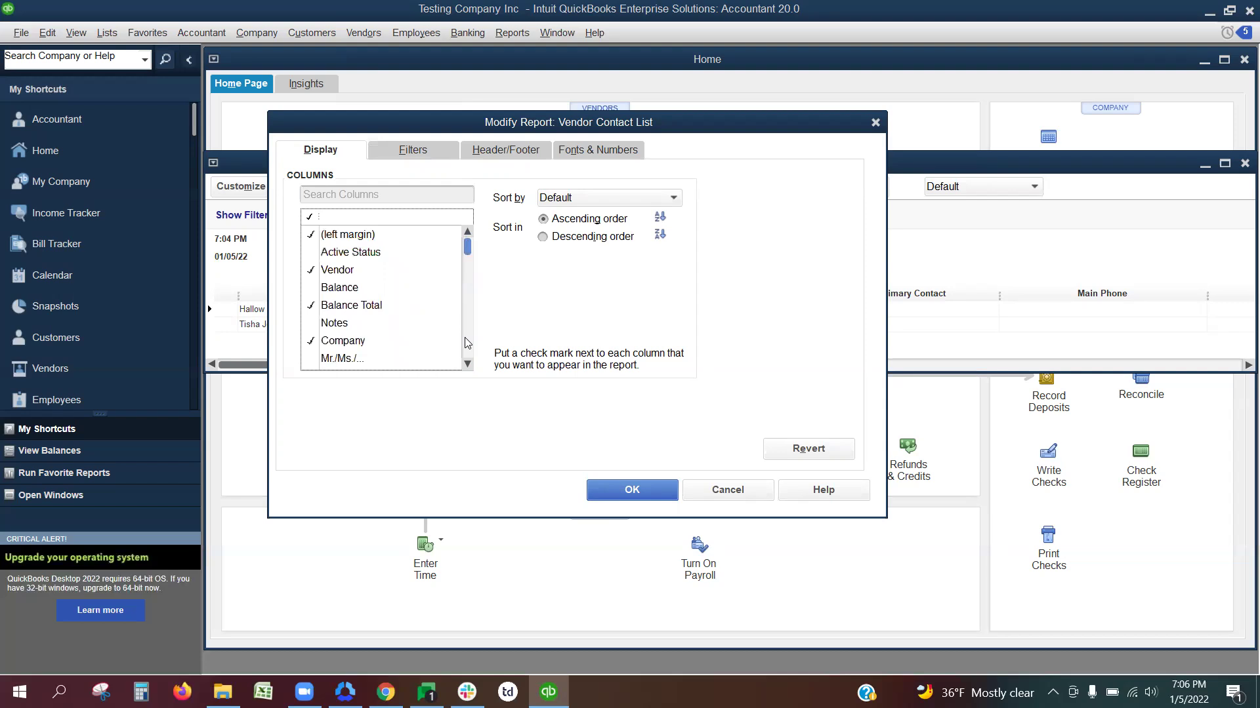
pyautogui.click(468, 365)
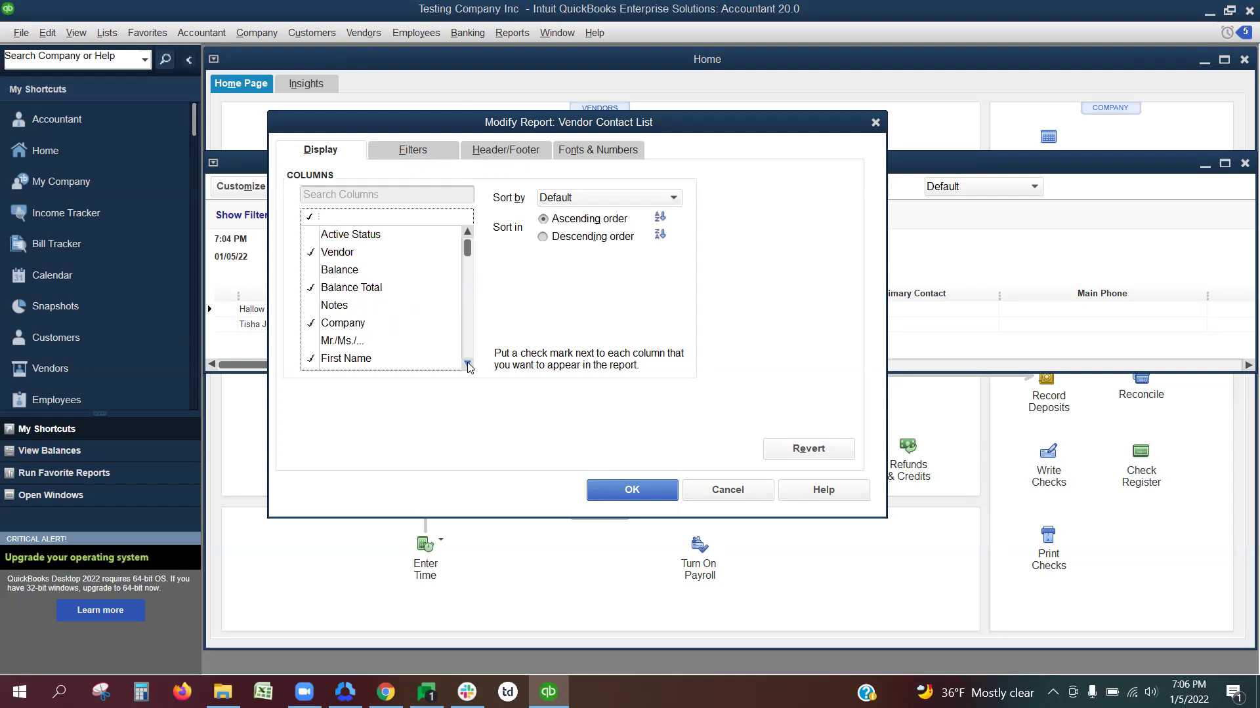
pyautogui.click(468, 364)
pyautogui.click(468, 365)
pyautogui.click(468, 365)
pyautogui.click(468, 365)
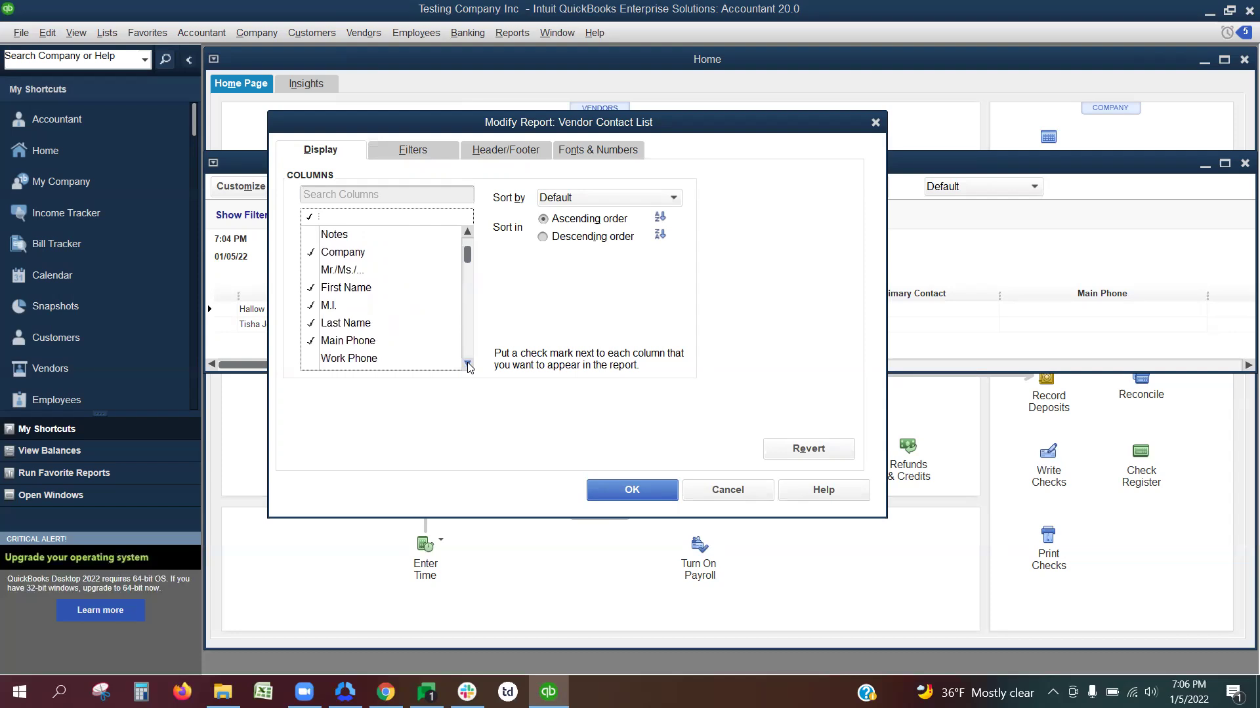
pyautogui.click(468, 365)
pyautogui.click(468, 365)
pyautogui.click(468, 365)
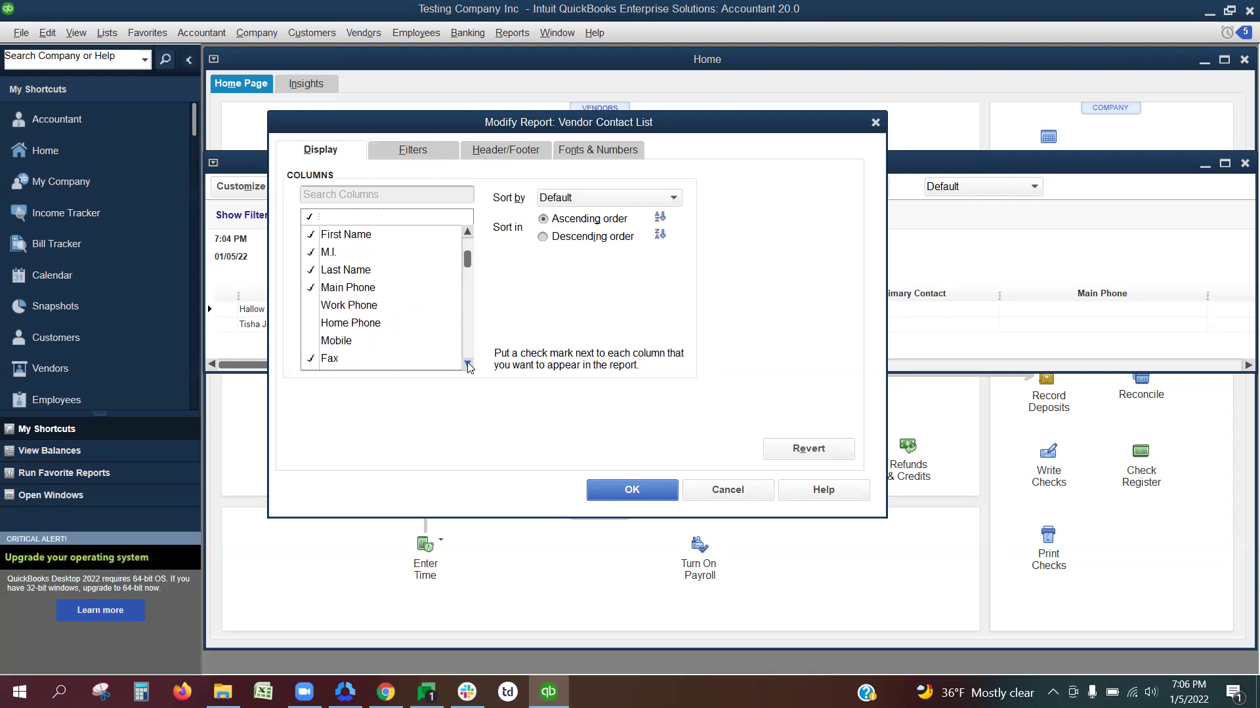
pyautogui.click(468, 365)
pyautogui.click(468, 365)
pyautogui.click(467, 365)
pyautogui.click(468, 365)
pyautogui.click(467, 365)
pyautogui.click(468, 365)
pyautogui.click(468, 364)
pyautogui.click(468, 365)
pyautogui.click(467, 365)
pyautogui.click(468, 365)
pyautogui.click(467, 364)
pyautogui.click(468, 365)
pyautogui.click(468, 365)
pyautogui.click(467, 364)
pyautogui.click(467, 365)
pyautogui.click(467, 365)
pyautogui.click(467, 365)
pyautogui.click(467, 365)
pyautogui.click(468, 365)
pyautogui.click(468, 365)
pyautogui.click(468, 364)
pyautogui.click(468, 365)
pyautogui.click(468, 365)
pyautogui.click(467, 364)
pyautogui.click(468, 365)
pyautogui.click(467, 365)
pyautogui.click(468, 365)
pyautogui.click(467, 365)
pyautogui.click(468, 364)
pyautogui.click(467, 364)
pyautogui.click(467, 365)
pyautogui.click(468, 364)
pyautogui.click(468, 364)
pyautogui.click(468, 365)
pyautogui.click(467, 365)
pyautogui.click(468, 365)
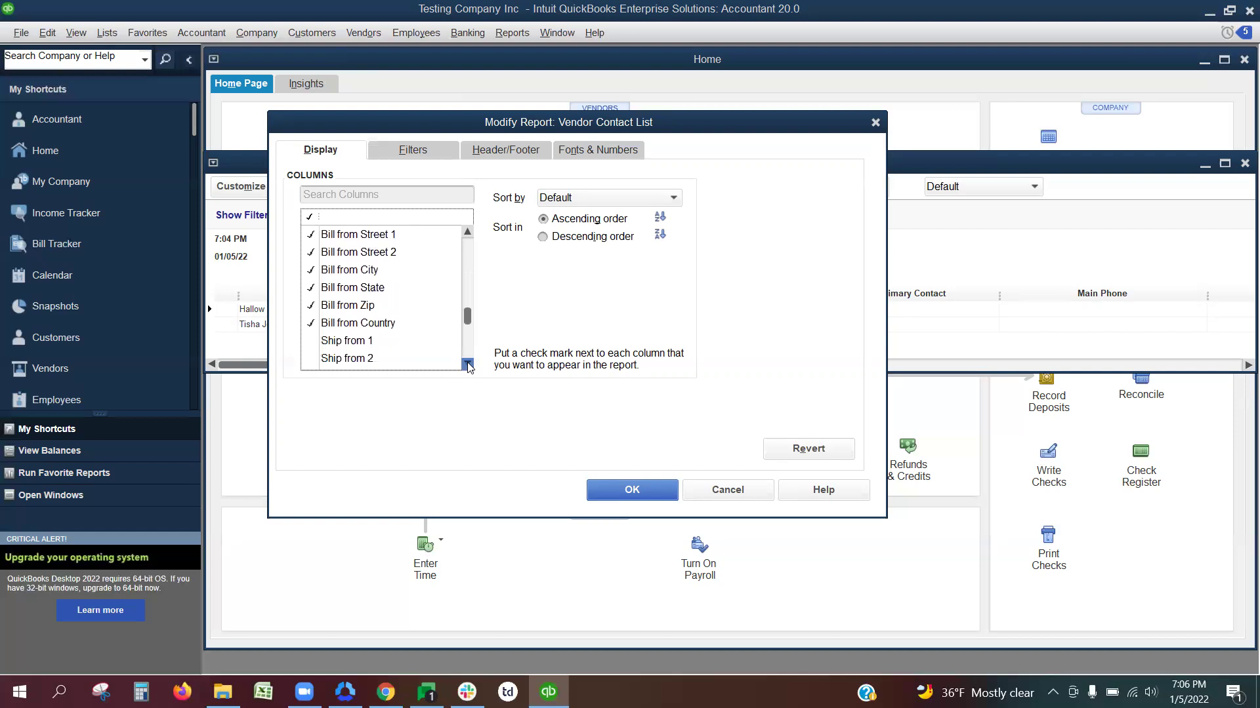
pyautogui.click(468, 365)
pyautogui.click(468, 365)
pyautogui.click(468, 365)
pyautogui.click(467, 365)
pyautogui.click(468, 365)
pyautogui.click(467, 364)
pyautogui.click(468, 365)
pyautogui.click(468, 365)
pyautogui.click(467, 364)
pyautogui.click(468, 365)
pyautogui.click(468, 364)
pyautogui.click(468, 365)
pyautogui.click(468, 364)
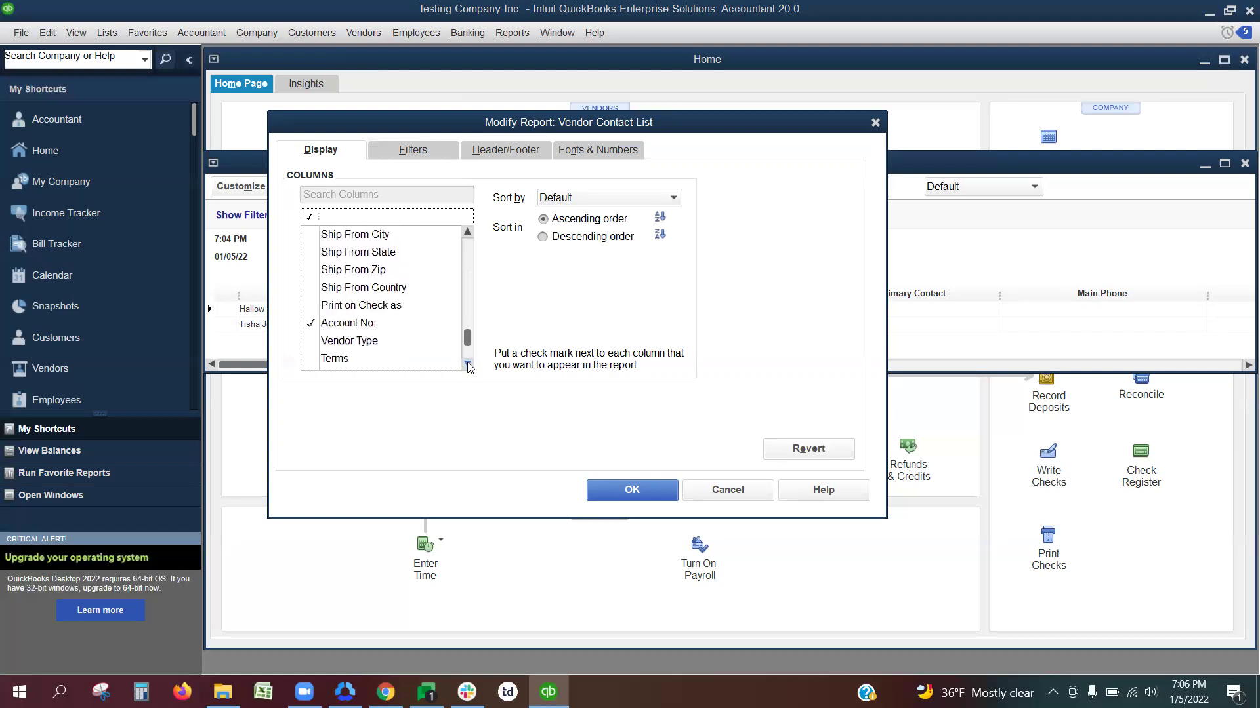
pyautogui.click(467, 364)
pyautogui.click(468, 365)
pyautogui.click(467, 365)
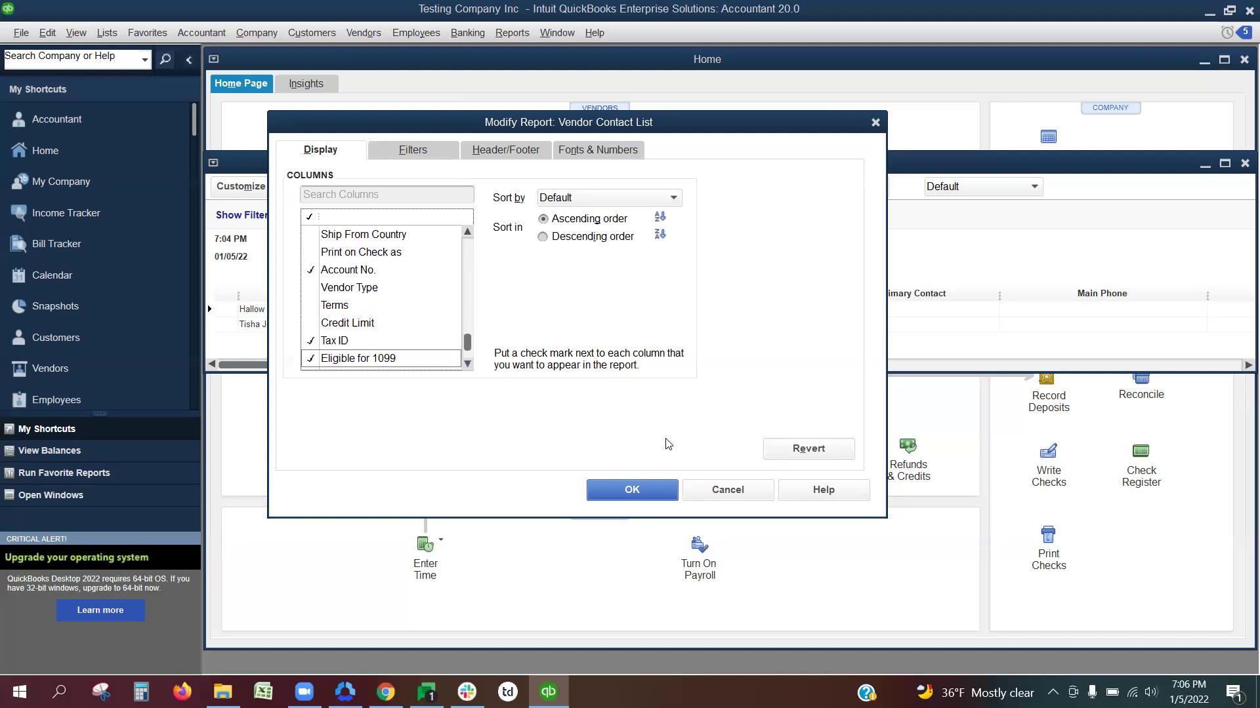
pyautogui.click(631, 490)
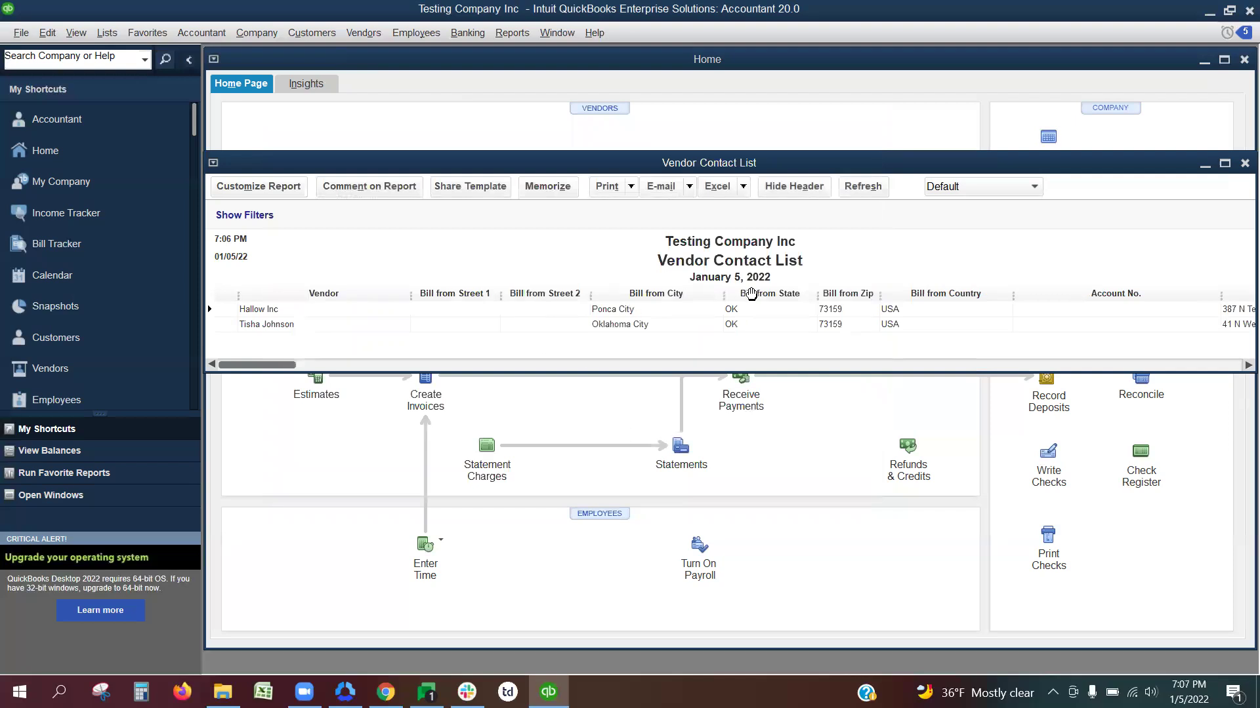
# Step: Export the report via Excel > Create New Worksheet into a new workbook (Book2)
pyautogui.click(746, 187)
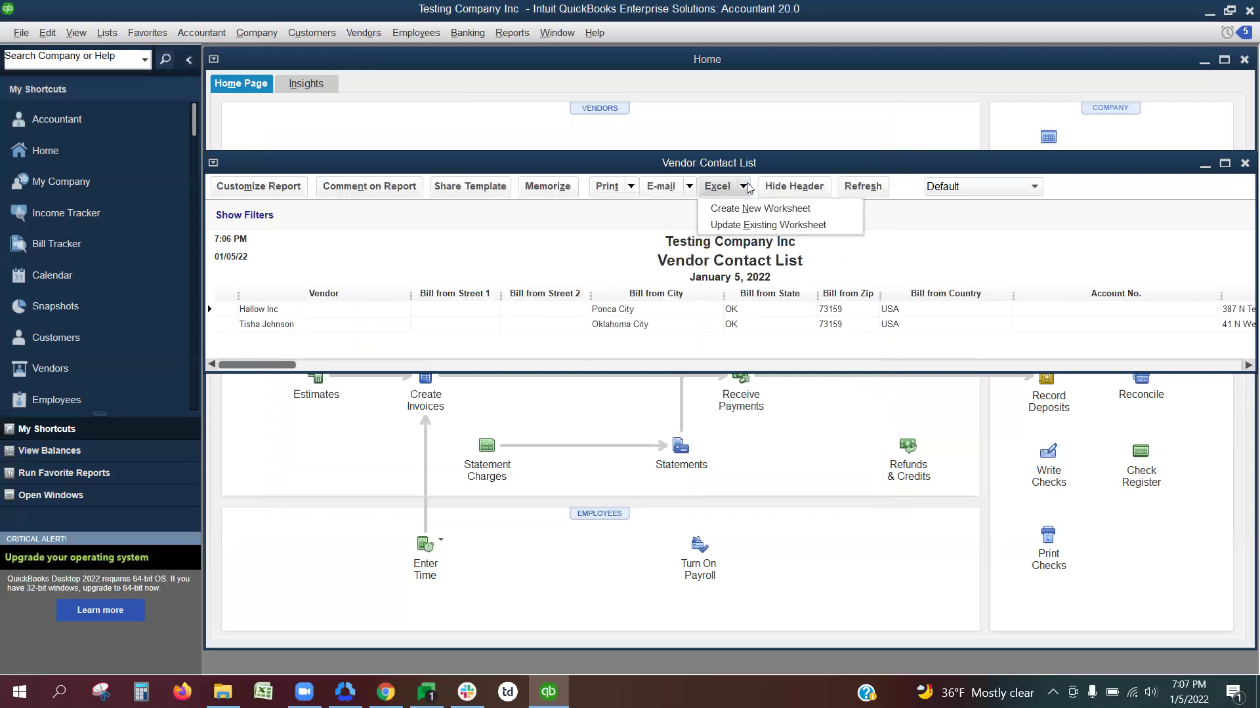
pyautogui.click(774, 215)
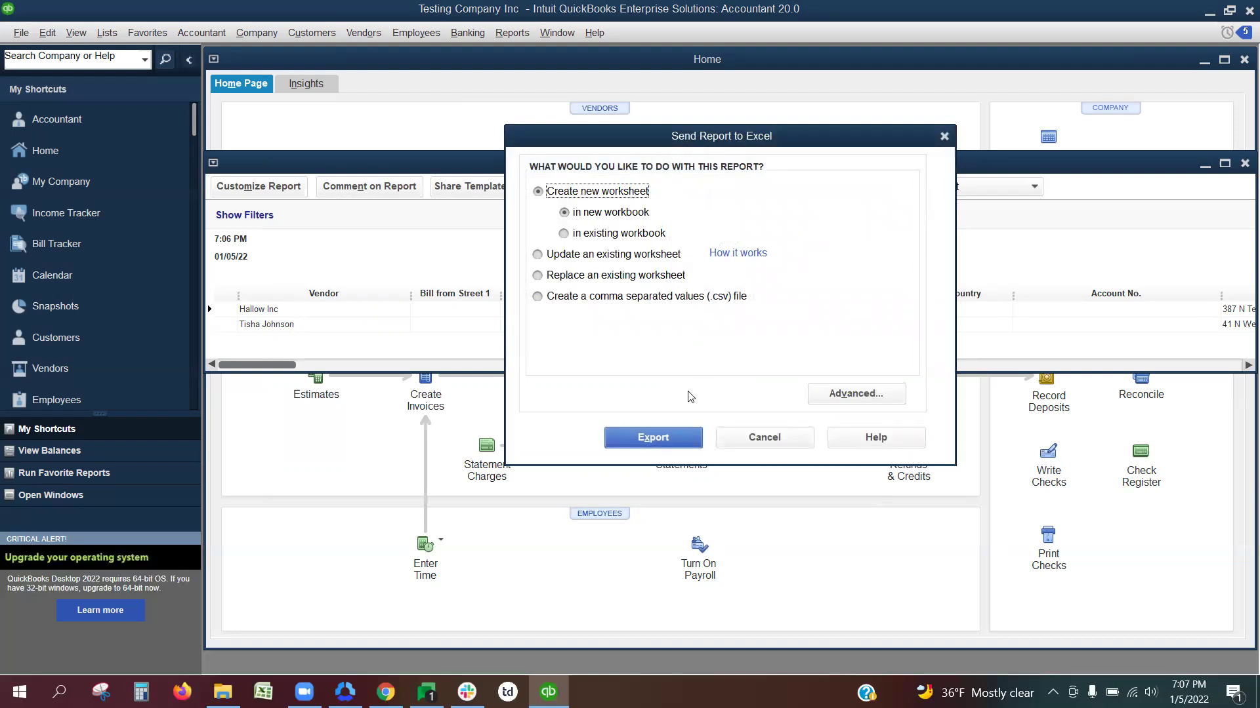
pyautogui.click(675, 439)
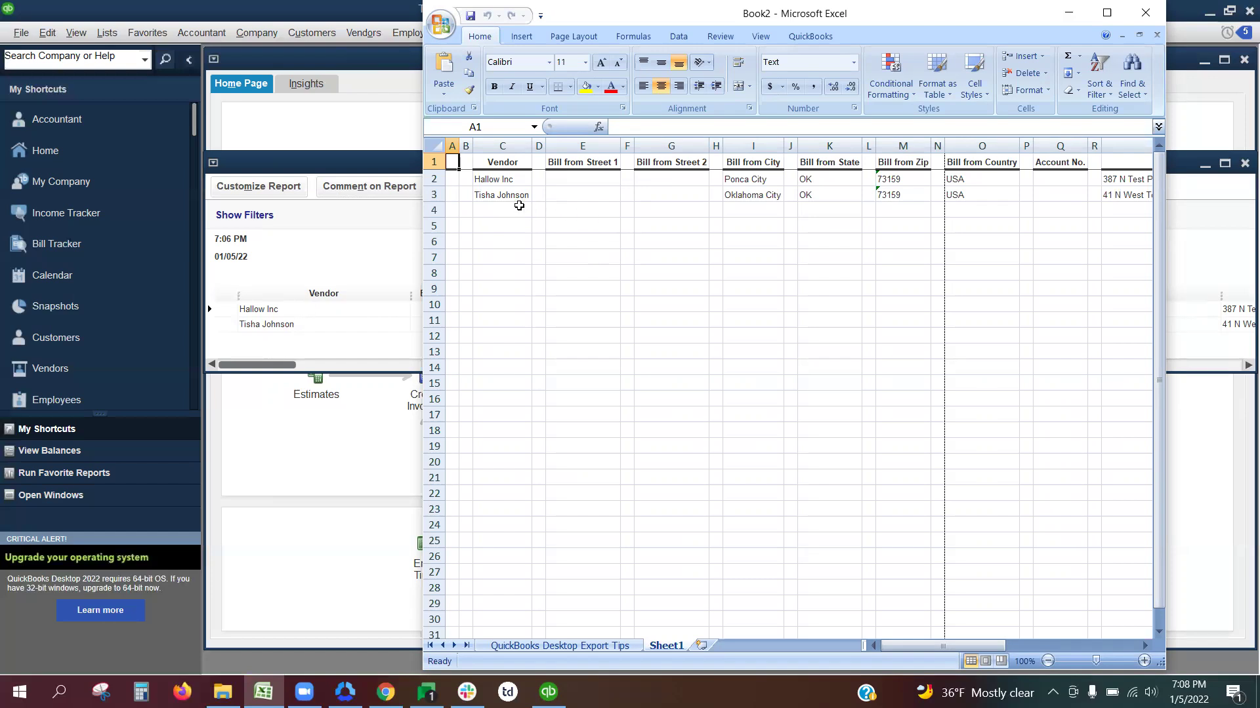
pyautogui.moveTo(928, 649); pyautogui.dragTo(952, 649)
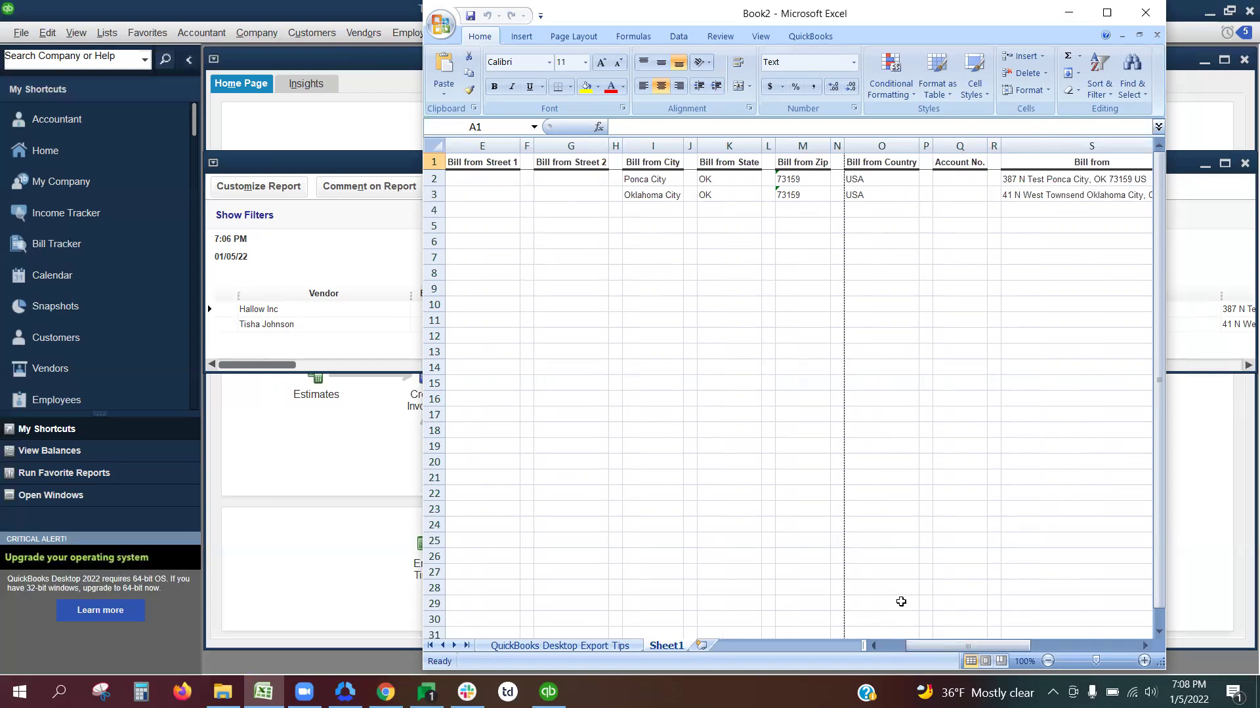
pyautogui.moveTo(929, 644); pyautogui.dragTo(1050, 645)
pyautogui.moveTo(974, 440); pyautogui.dragTo(951, 334)
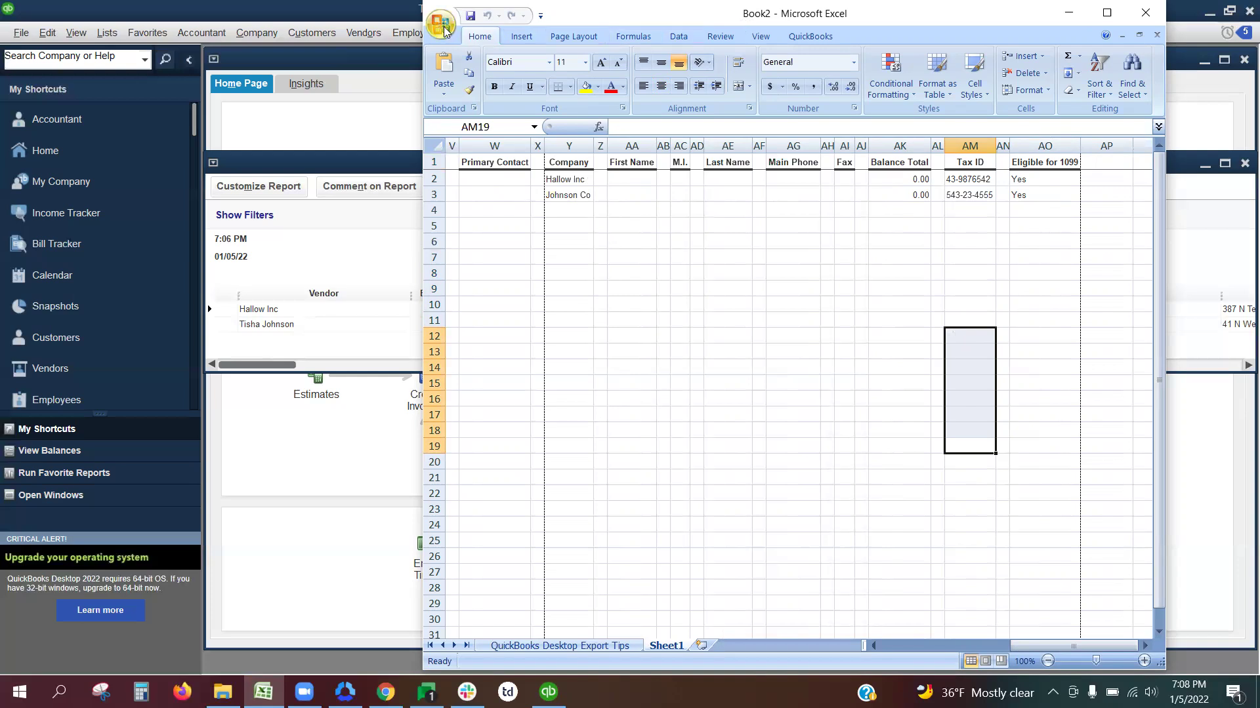
# Step: Save the workbook as macro-free 'Vendor List 1099' in Downloads, replacing the old file, then close Excel
pyautogui.click(441, 25)
pyautogui.click(473, 168)
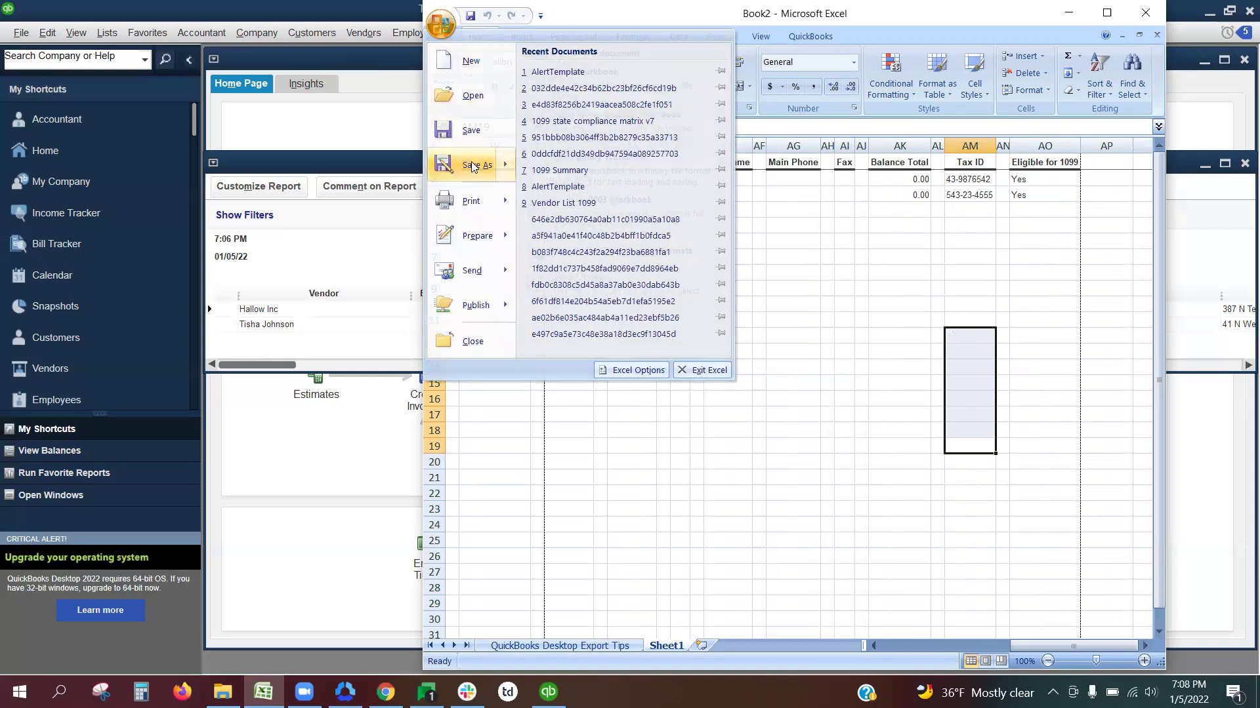
pyautogui.write('Vndoednro')
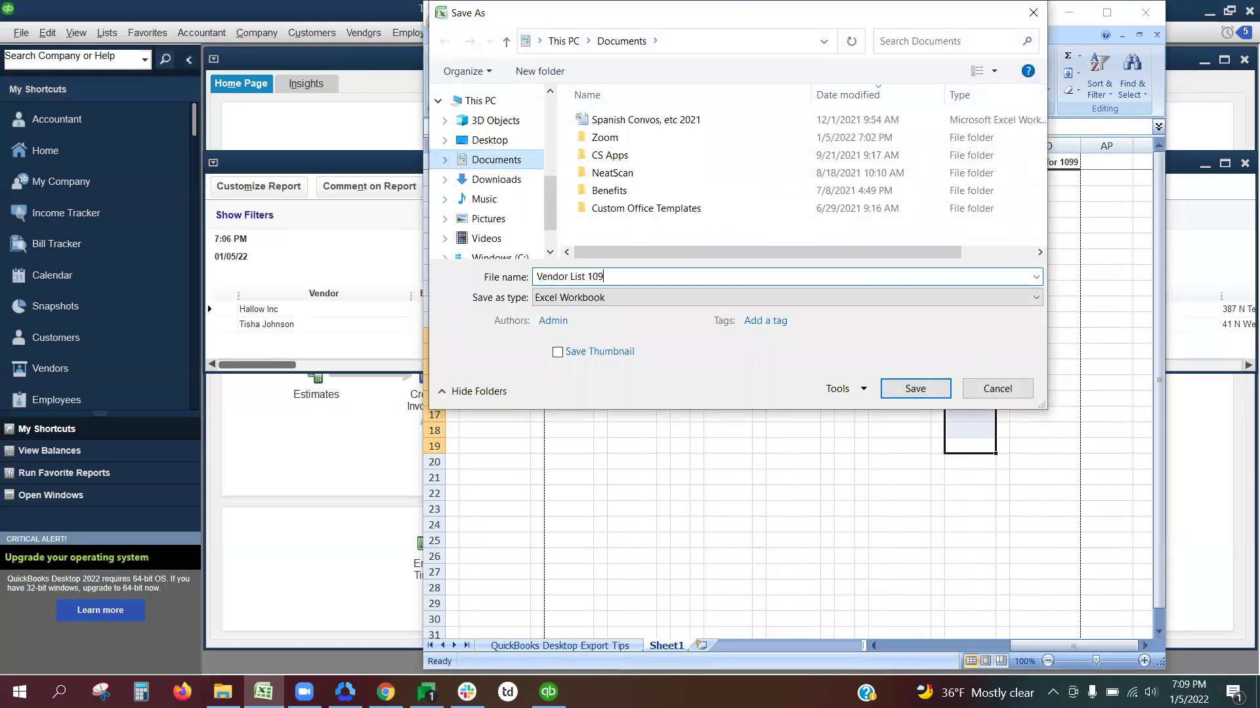
pyautogui.click(489, 179)
pyautogui.click(949, 388)
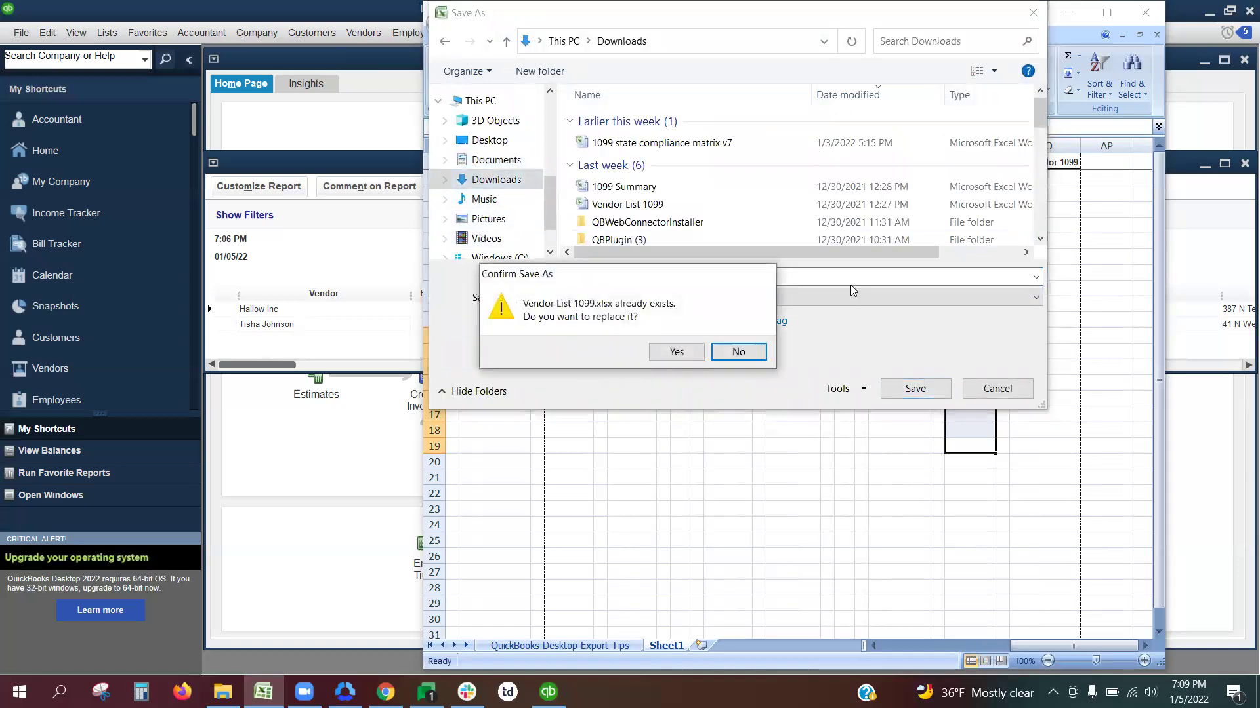
pyautogui.click(678, 352)
pyautogui.click(574, 411)
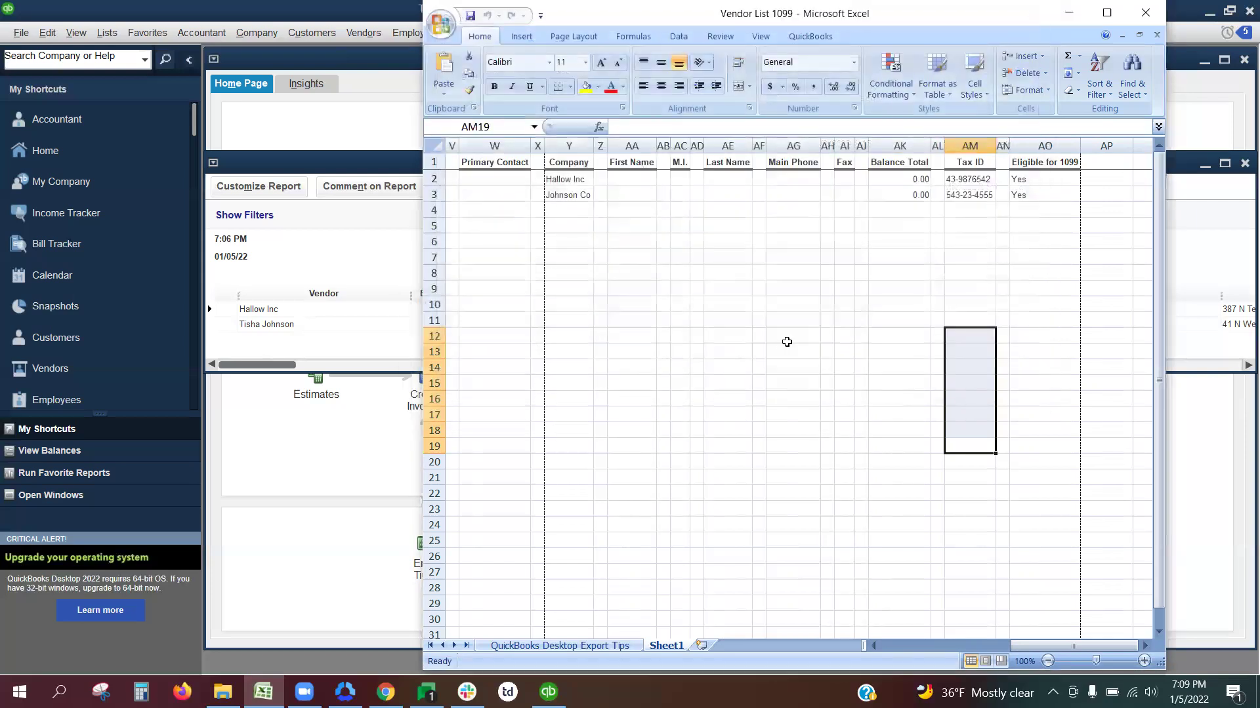
pyautogui.click(1156, 21)
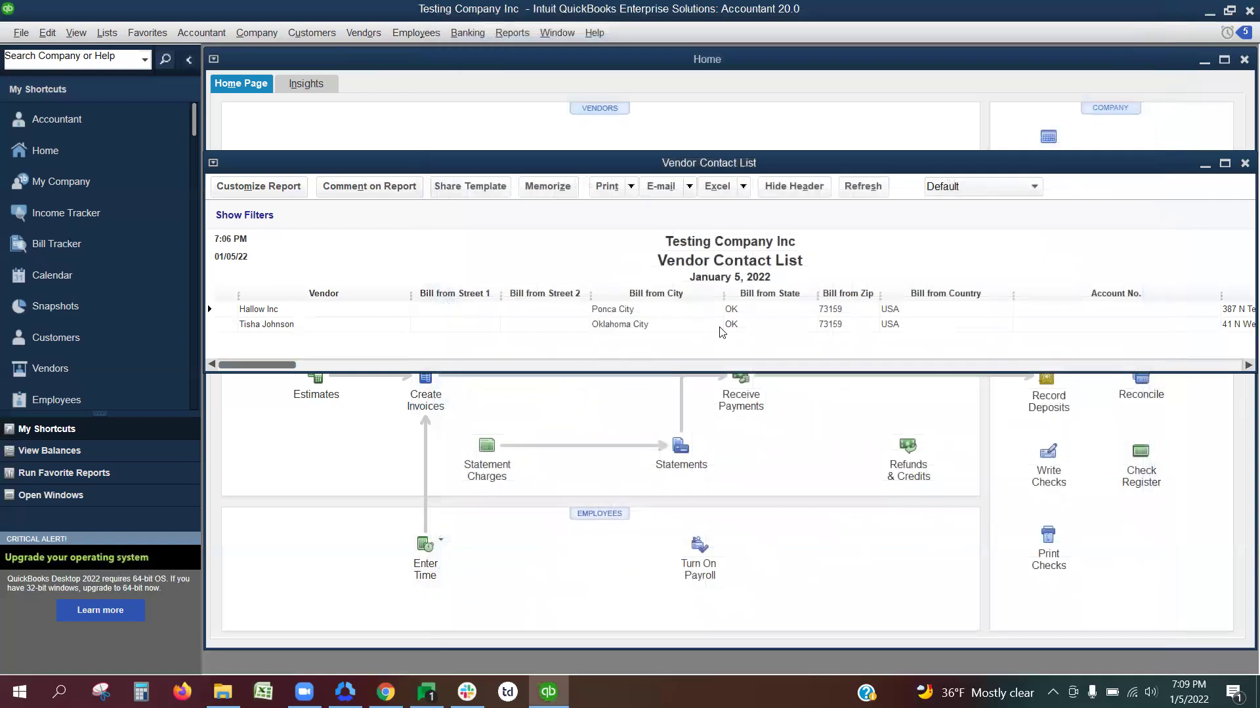
# Step: Close the Vendor Contact List, declining to memorize the modified report
pyautogui.click(1243, 163)
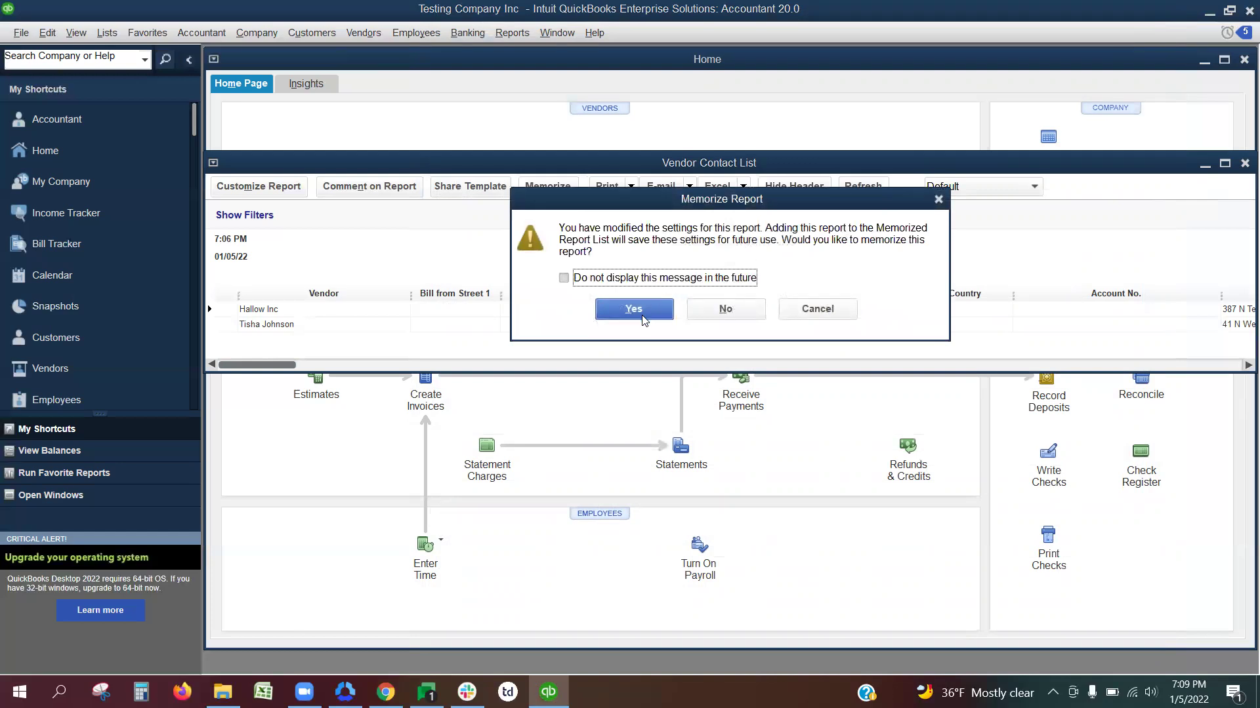
pyautogui.click(725, 309)
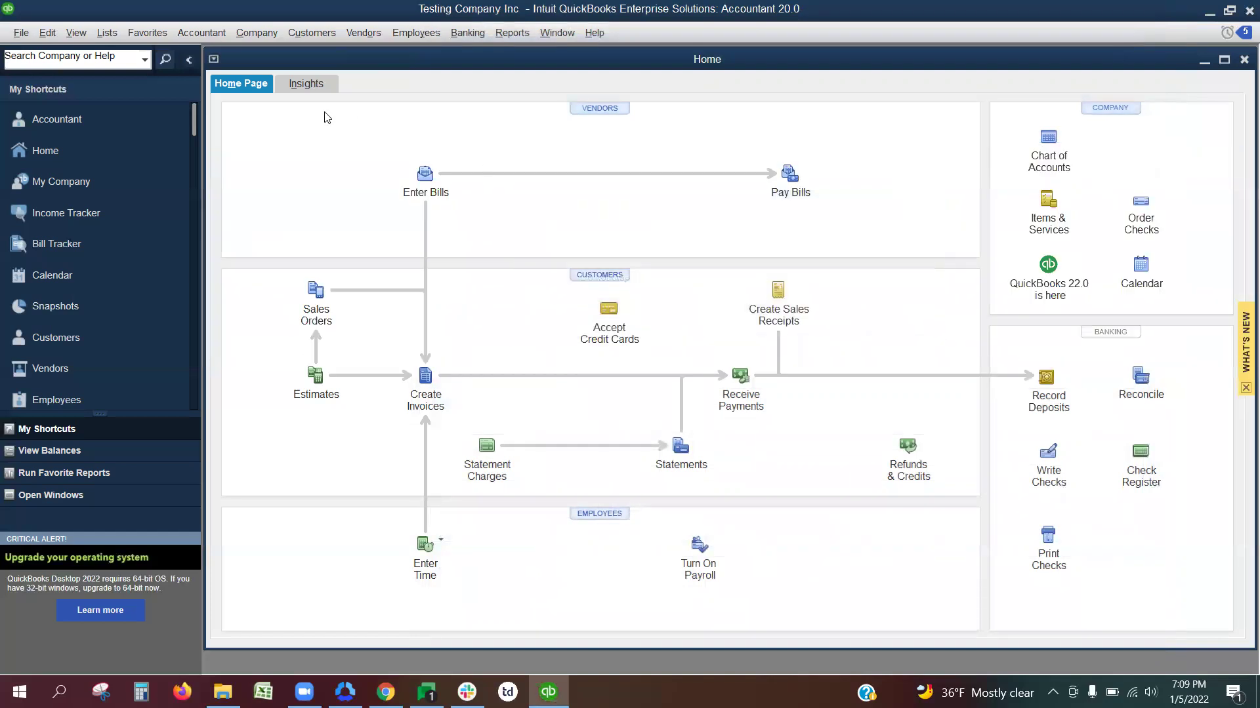
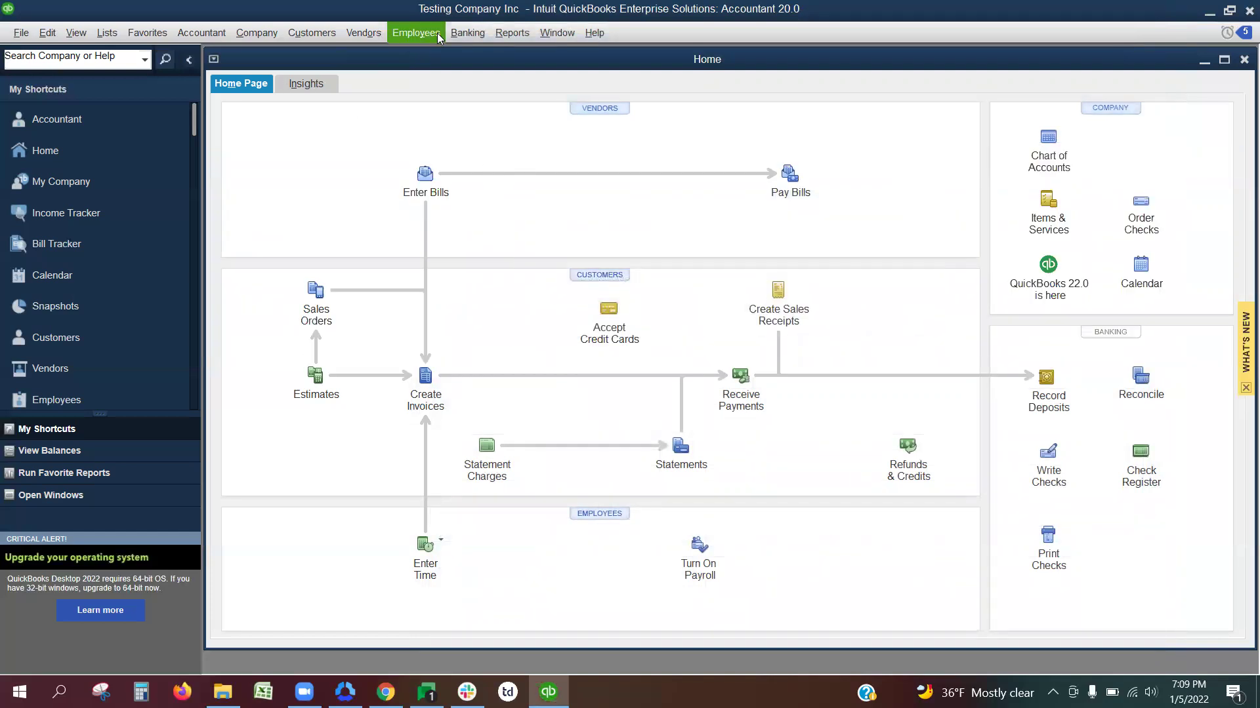
# Step: Open the 1099 Summary report from Reports > Vendors & Payables
pyautogui.click(511, 33)
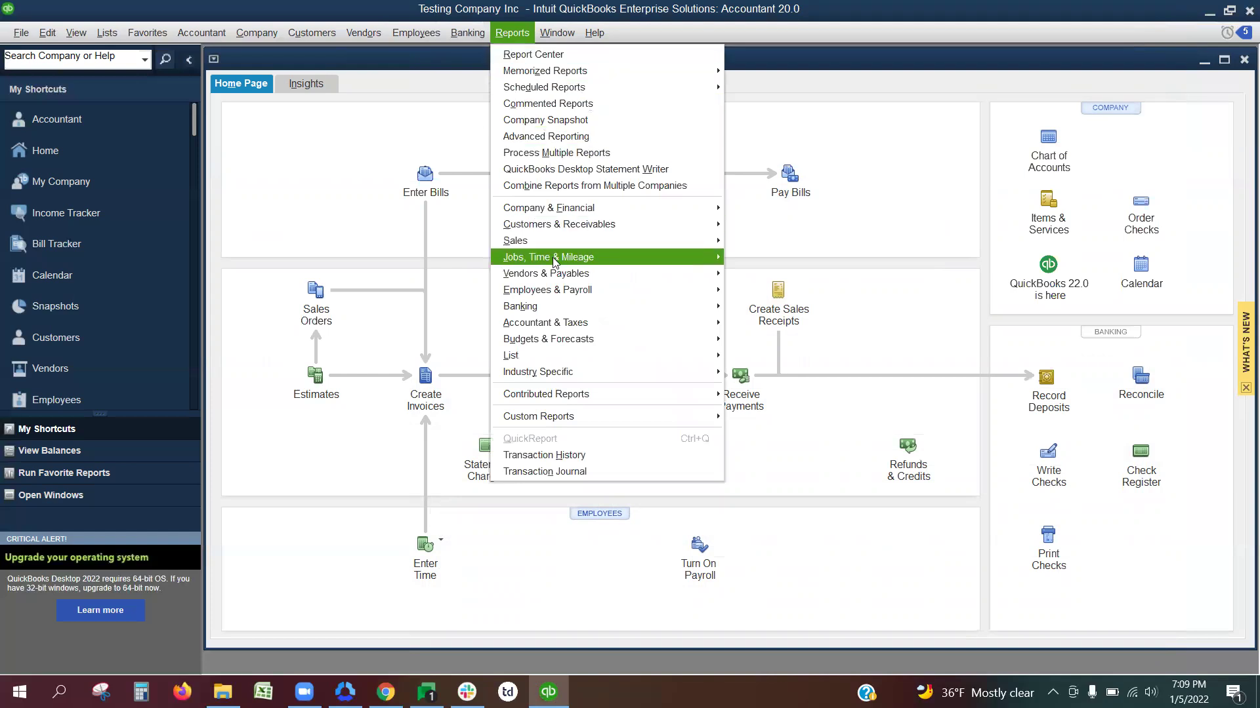
pyautogui.moveTo(557, 274)
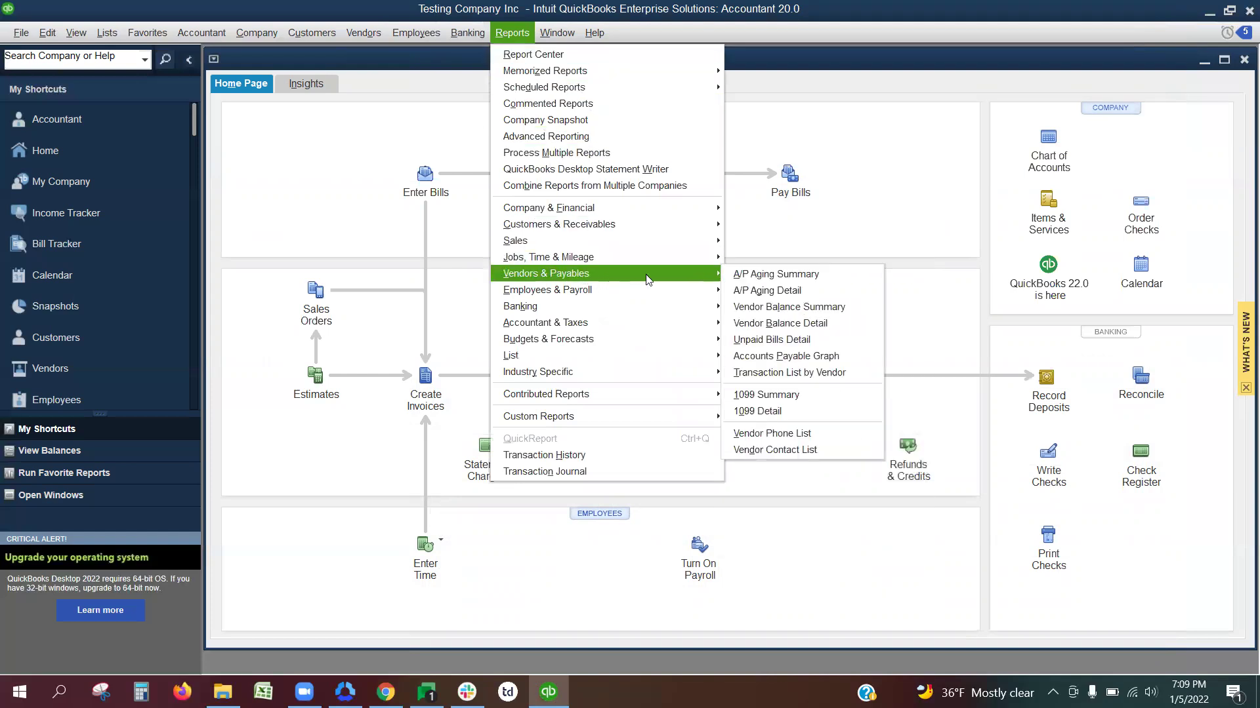
pyautogui.click(760, 395)
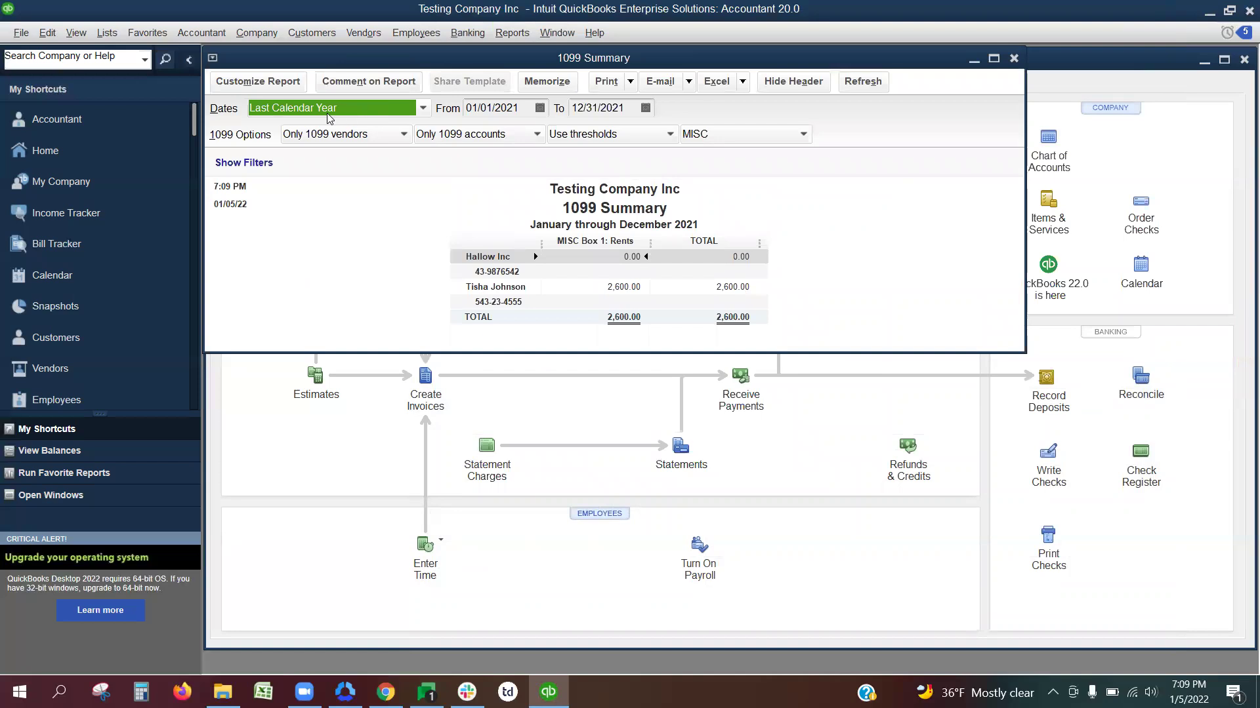
# Step: Set the report period to Last Calendar Year (01/01/2021–12/31/2021) on the MISC form
pyautogui.click(423, 108)
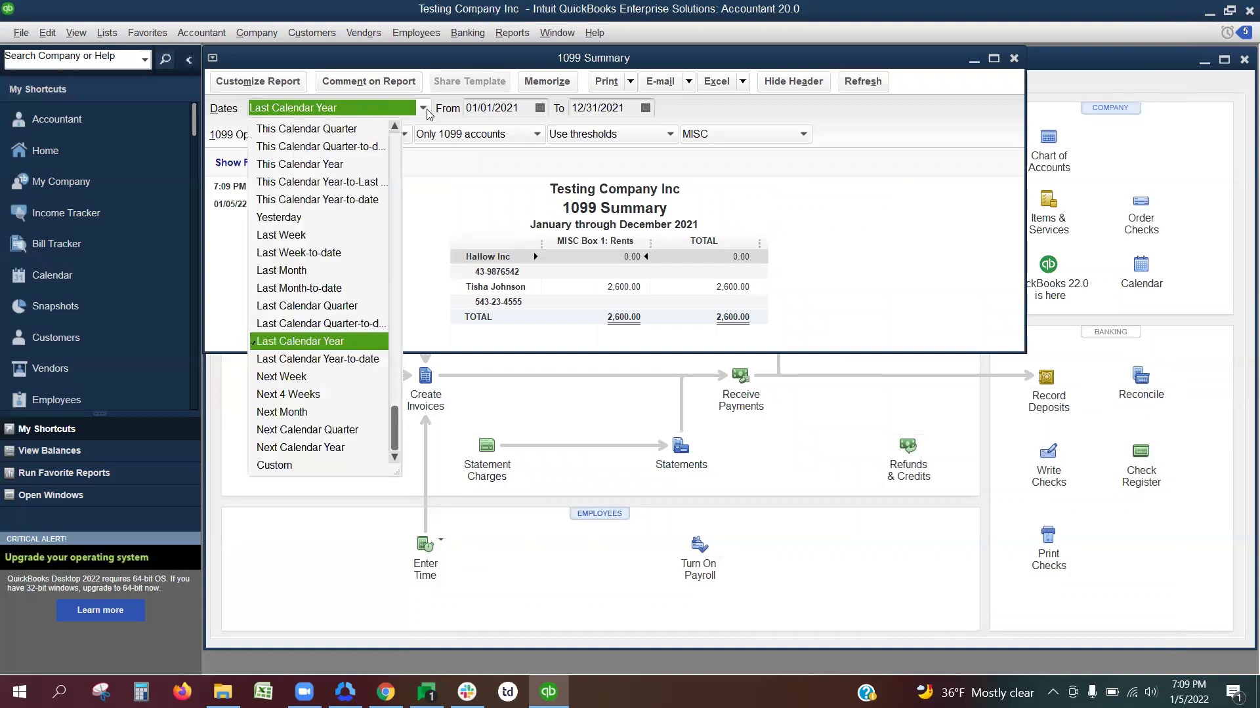
pyautogui.click(309, 164)
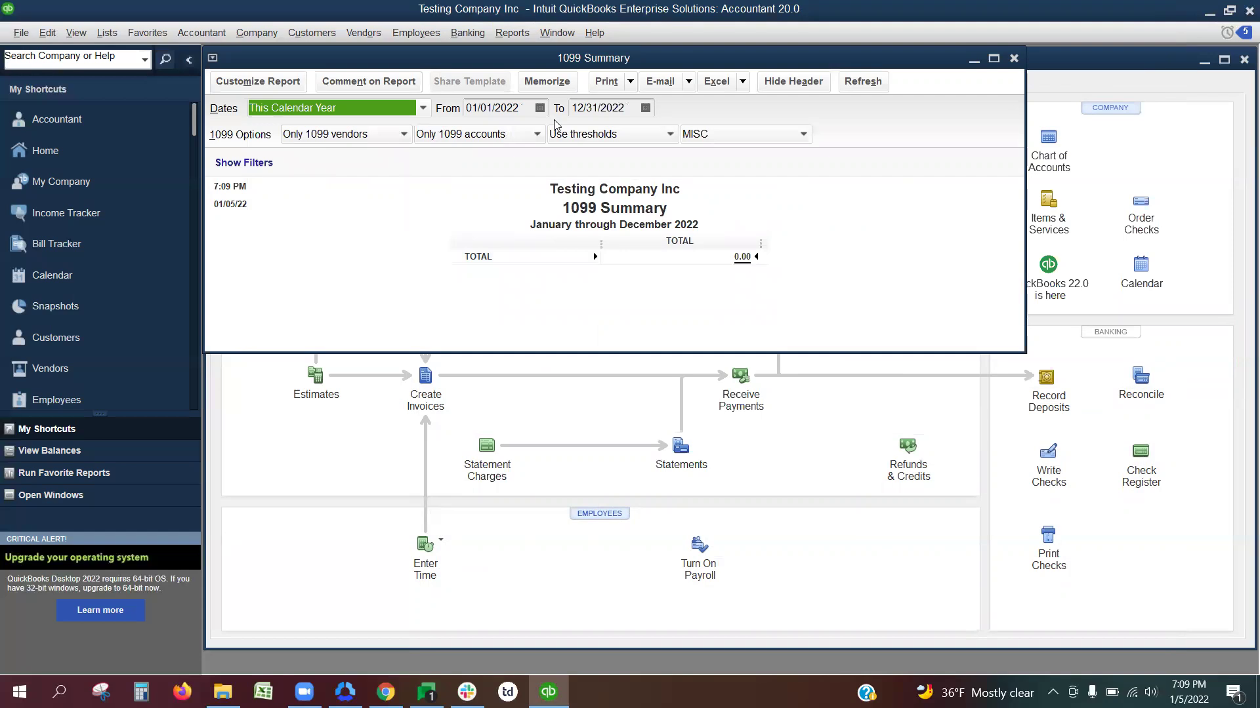
pyautogui.click(423, 108)
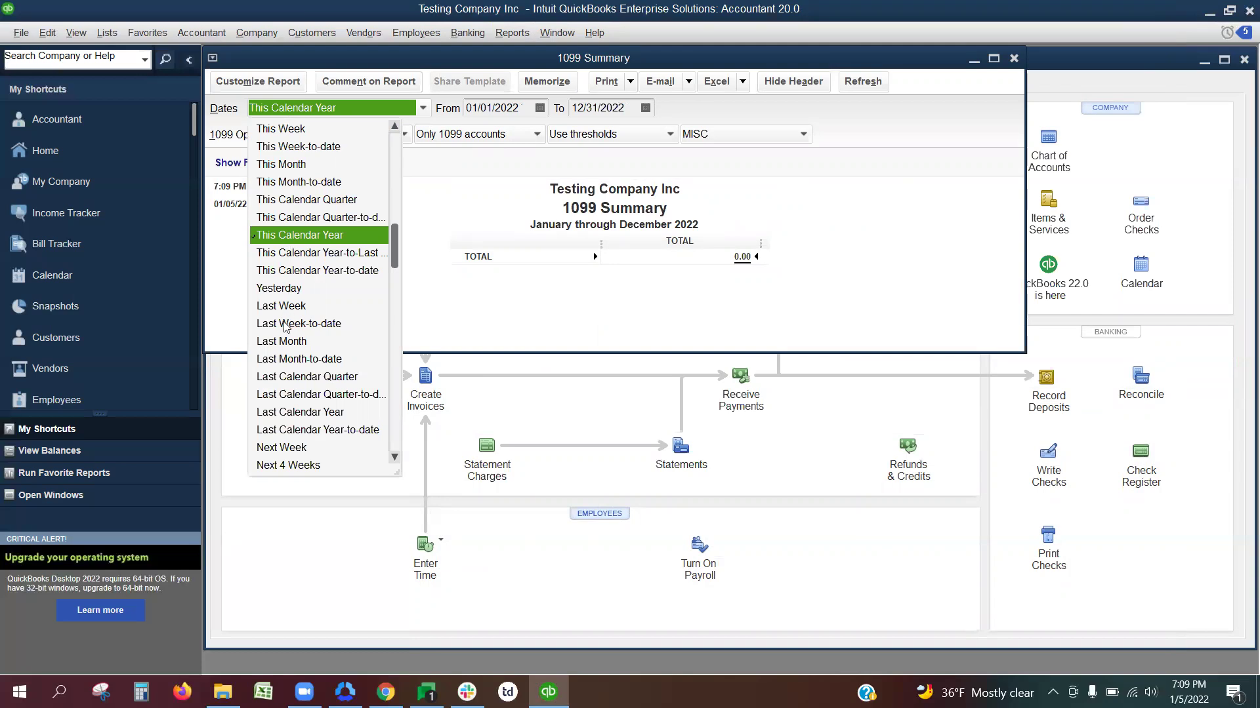
pyautogui.click(292, 414)
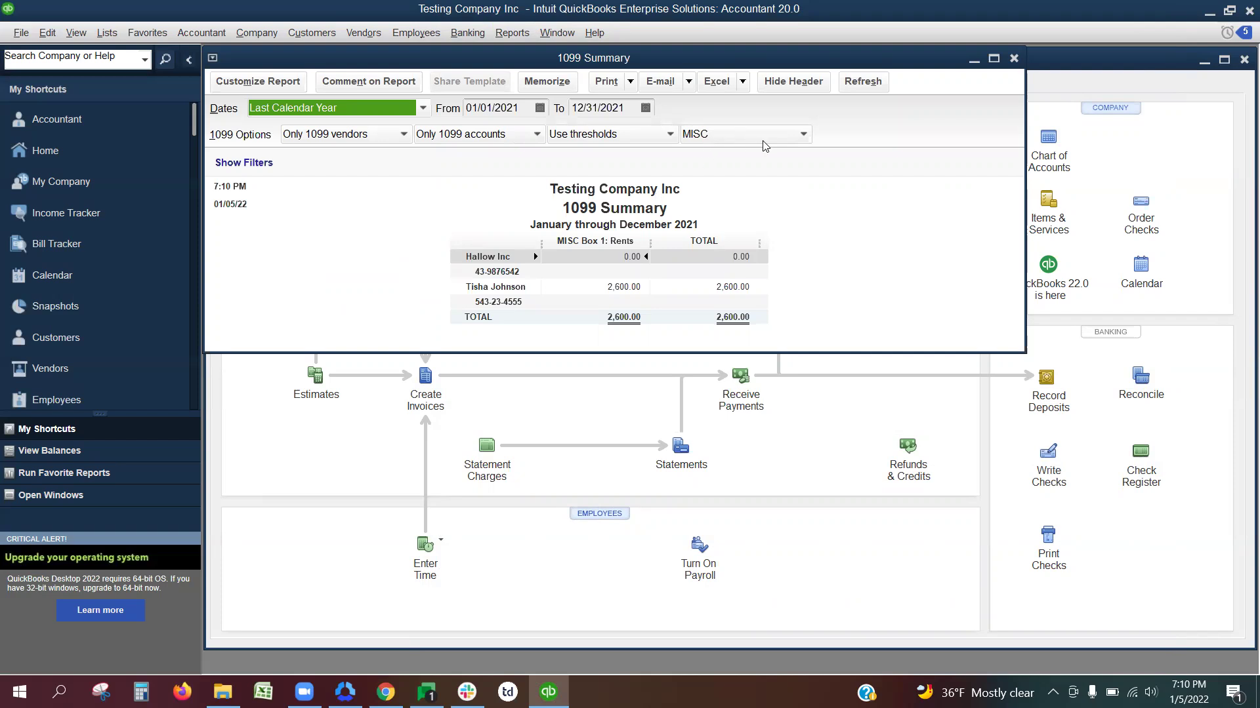
pyautogui.click(785, 138)
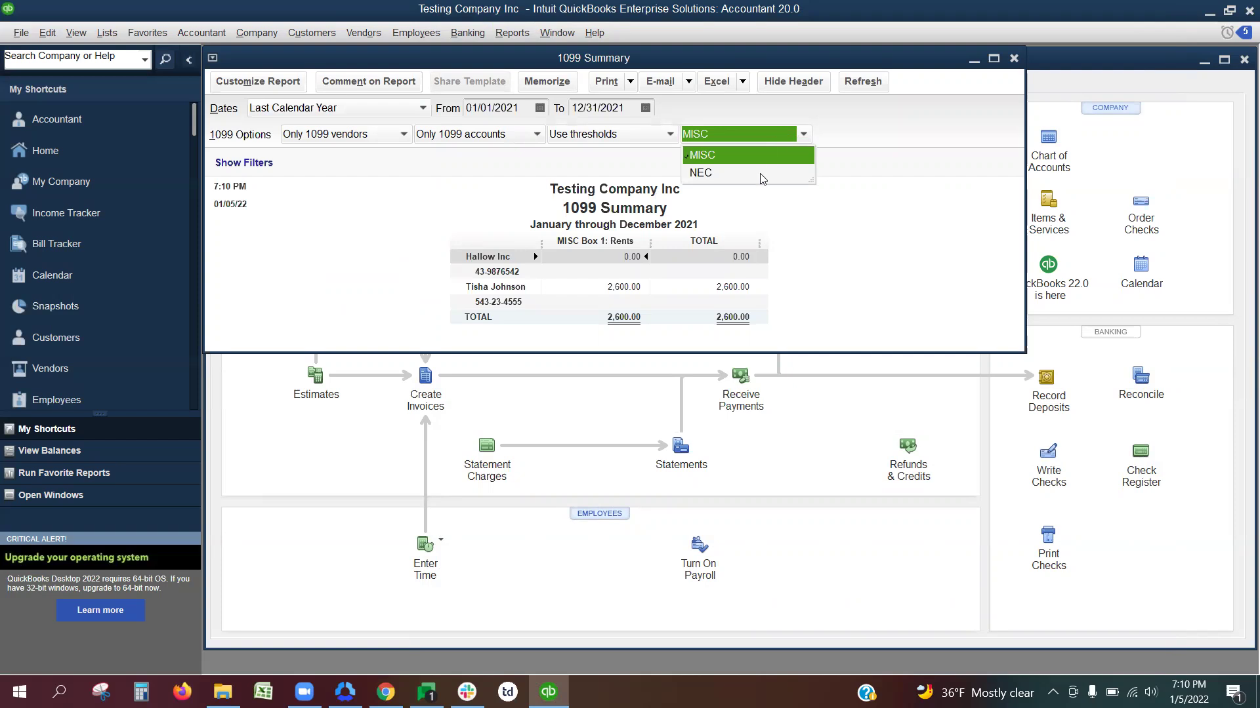
pyautogui.click(776, 154)
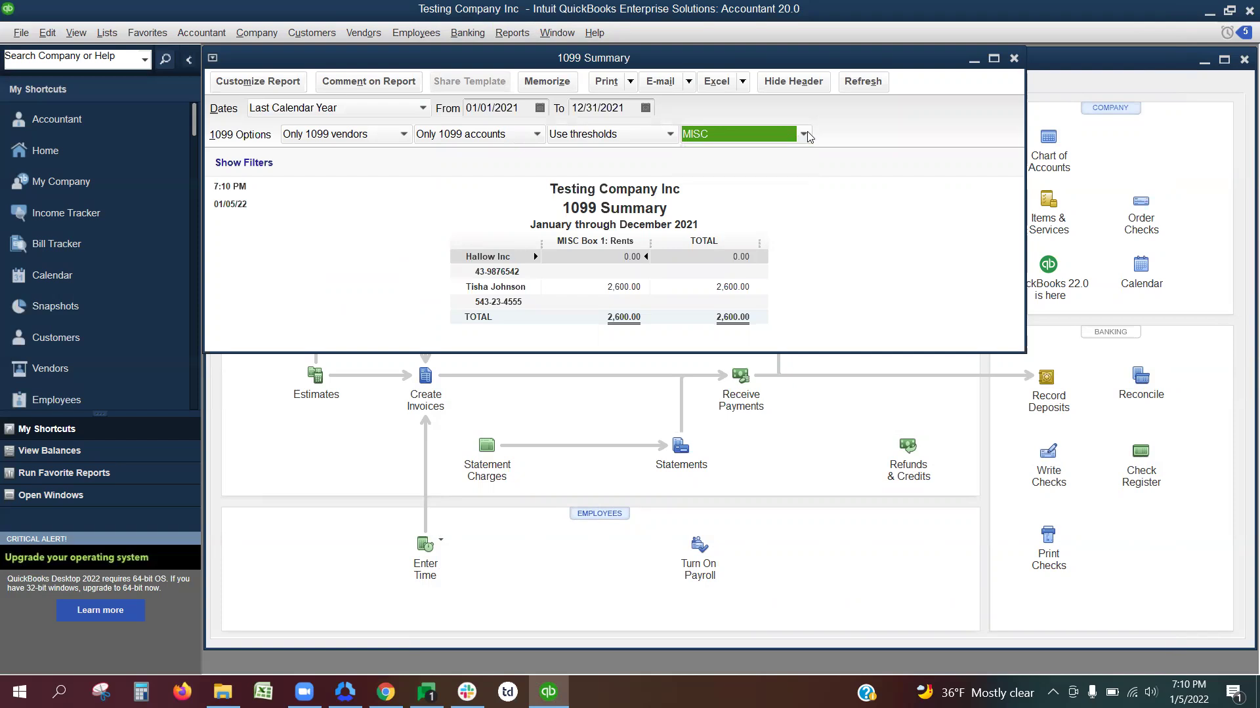
# Step: Export the 1099 Summary to a new Excel worksheet in a new workbook, Book2
pyautogui.click(748, 87)
pyautogui.click(750, 107)
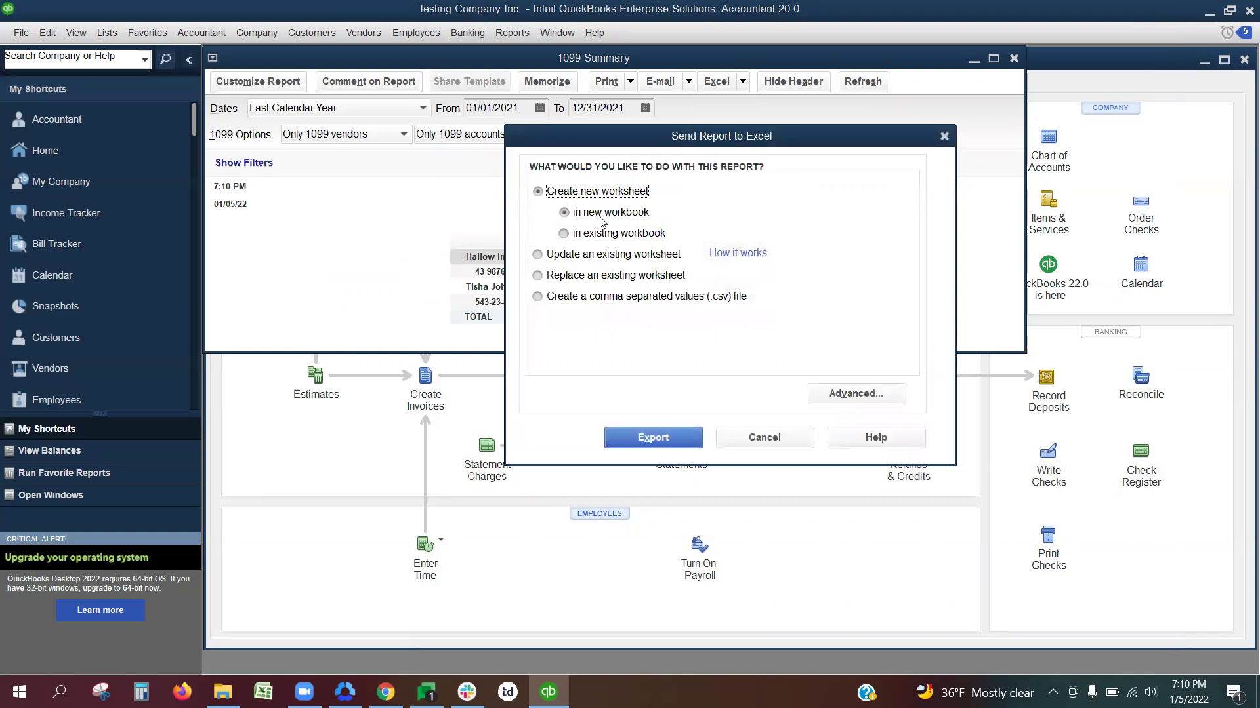
pyautogui.click(645, 436)
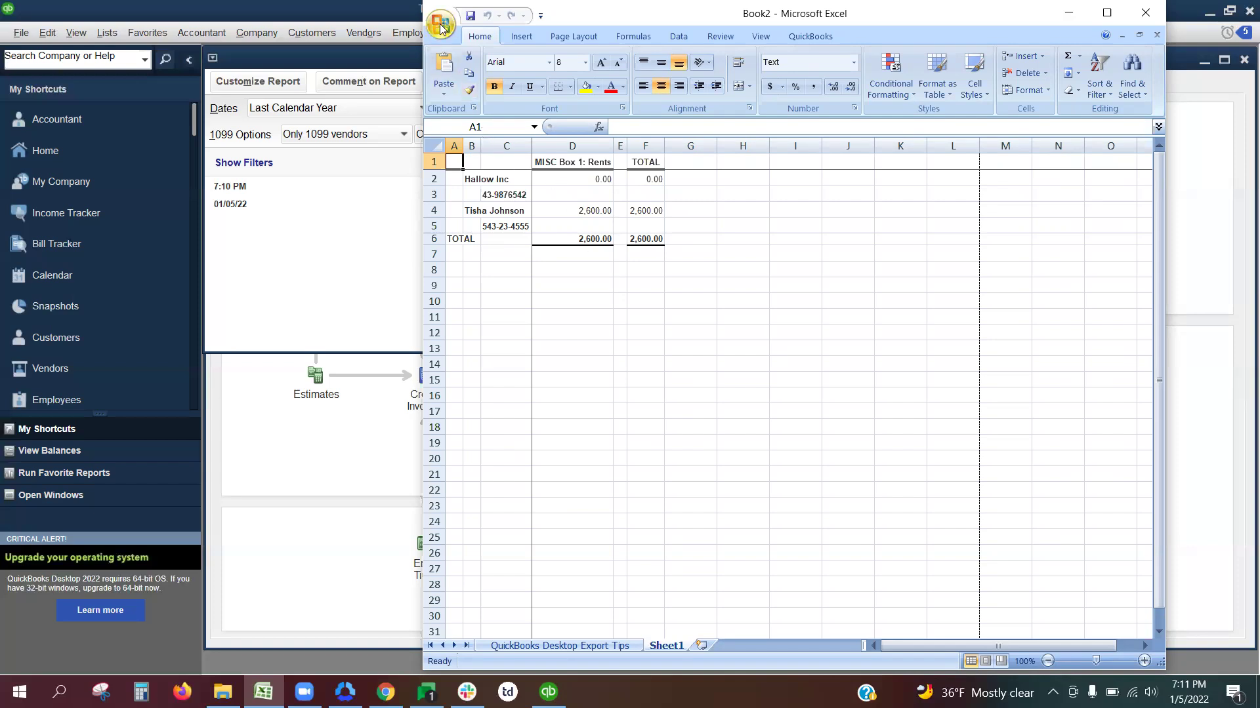
# Step: Save the workbook as '1099 Summary QBD' in Downloads, then minimize Excel and close the report
pyautogui.click(441, 26)
pyautogui.click(476, 165)
pyautogui.write('1099 ')
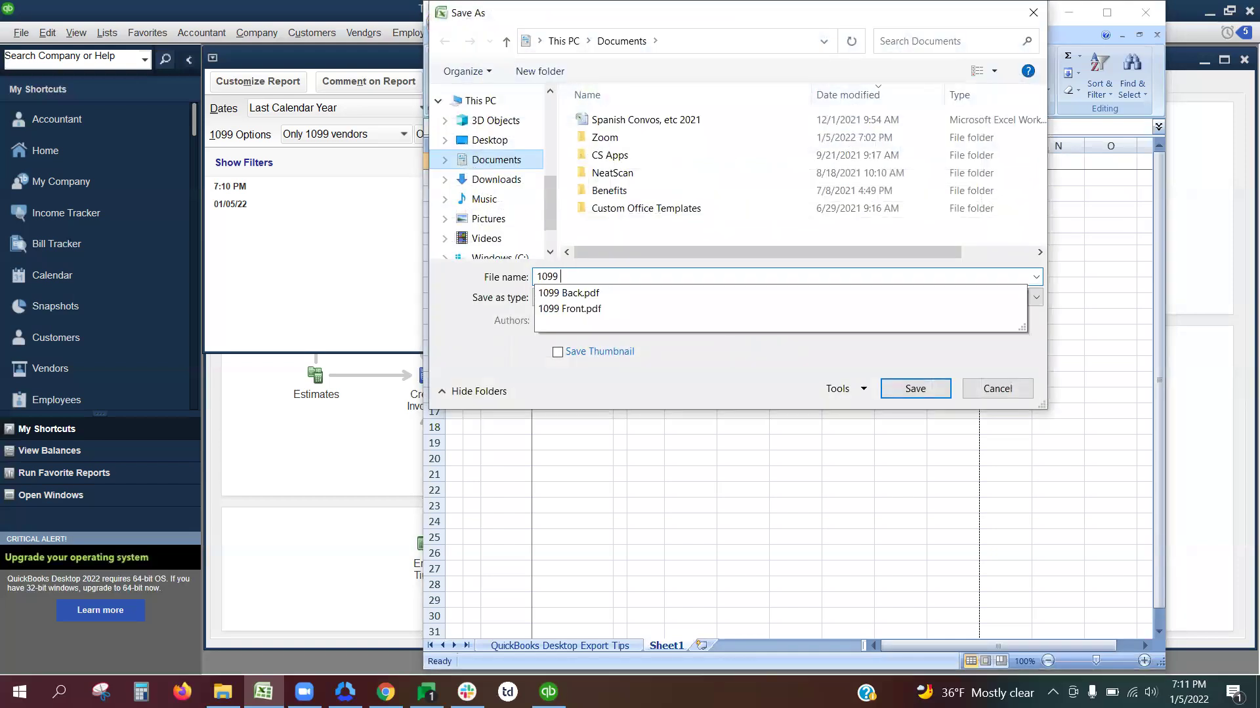
pyautogui.write('Summary QBD')
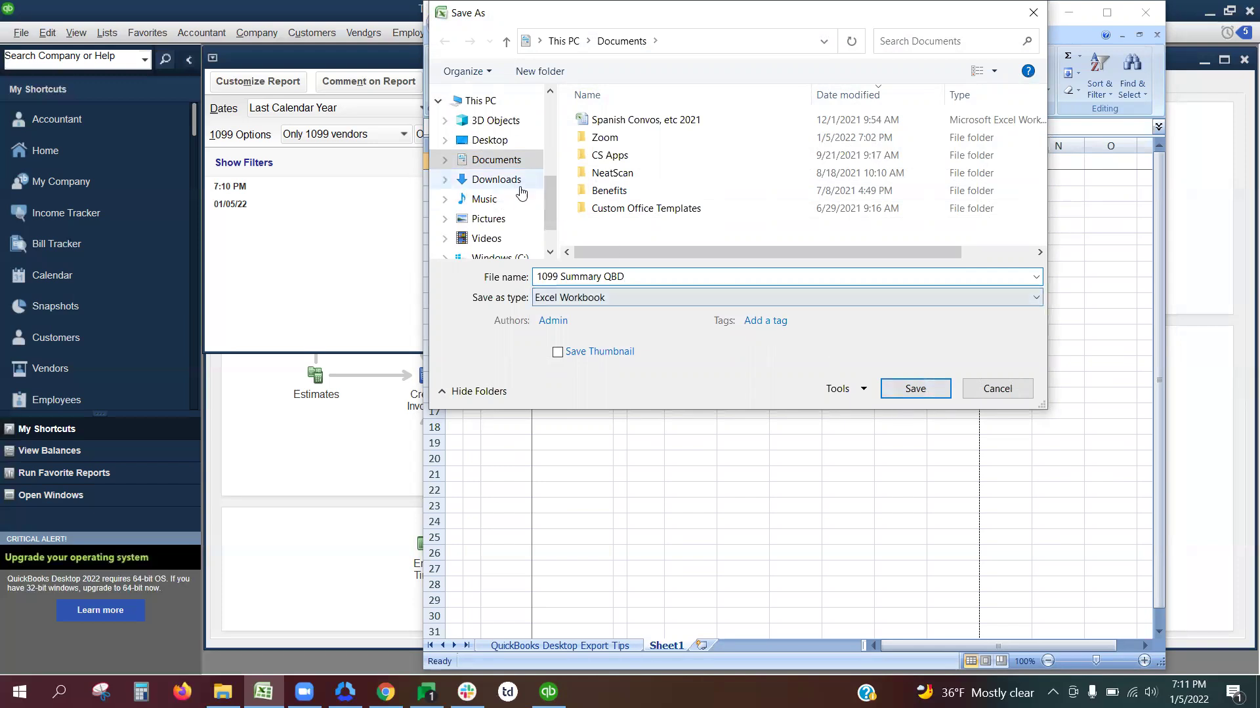
pyautogui.click(498, 179)
pyautogui.click(896, 390)
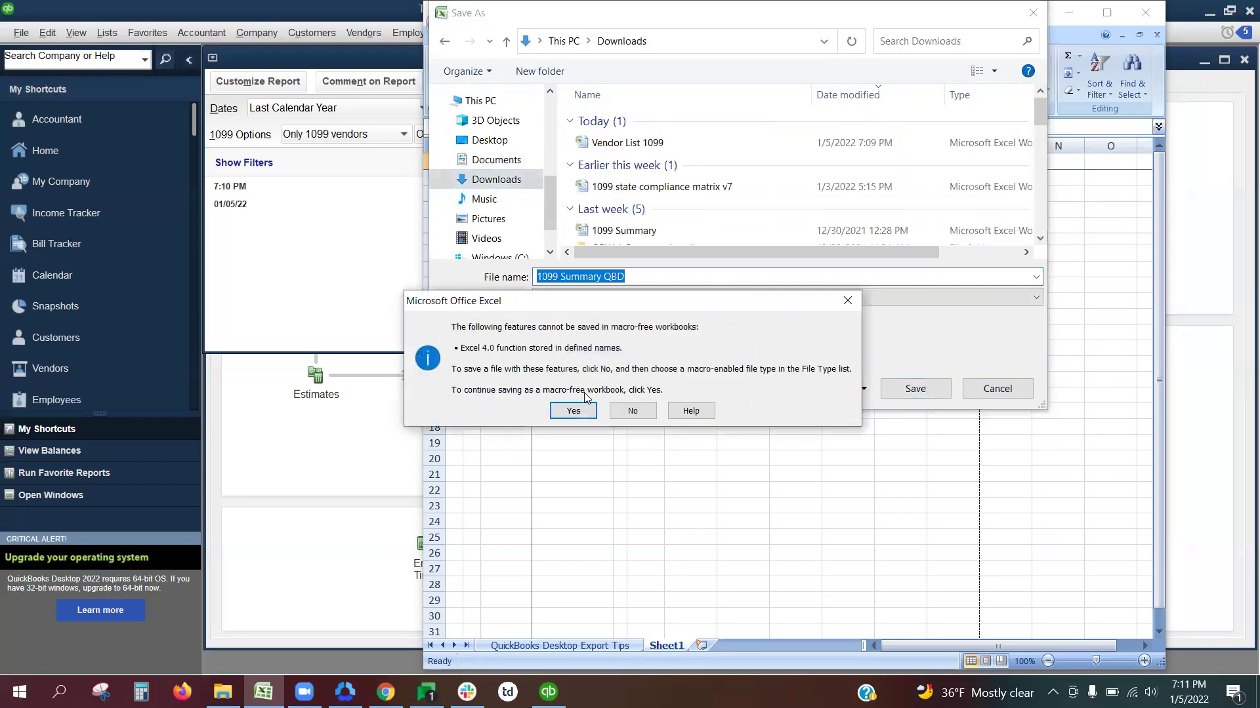
pyautogui.click(571, 412)
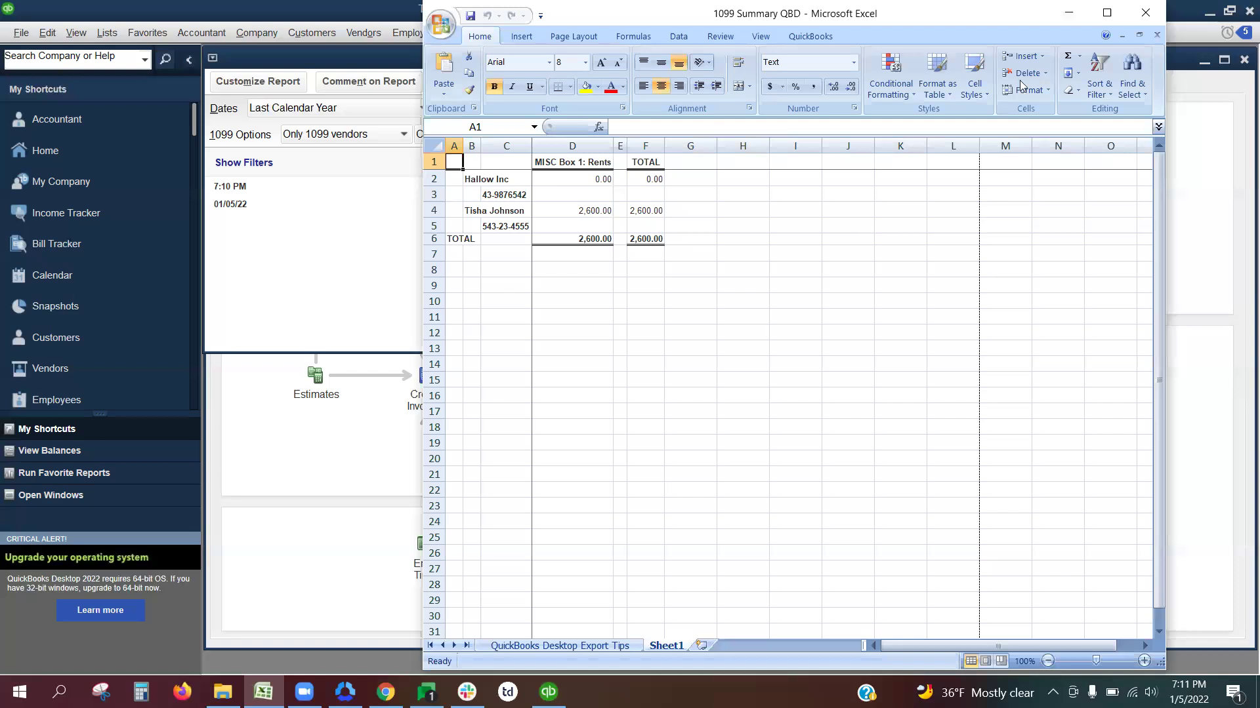
pyautogui.click(1069, 13)
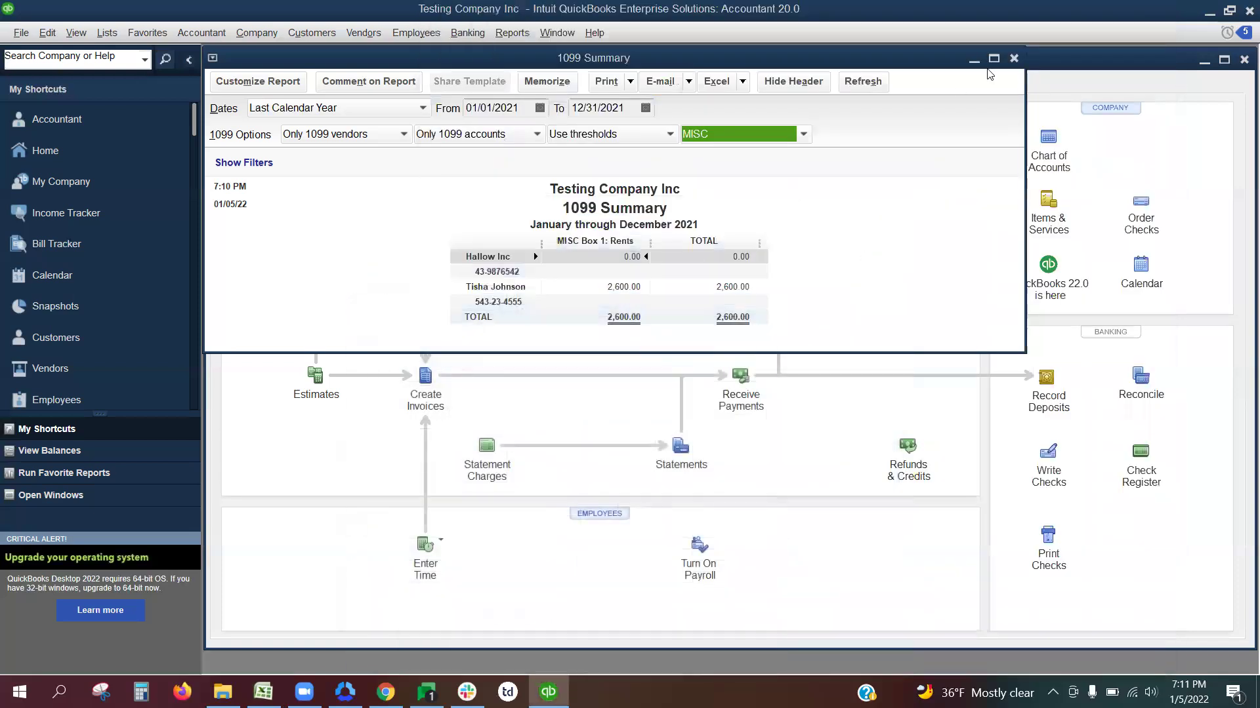
pyautogui.click(1013, 59)
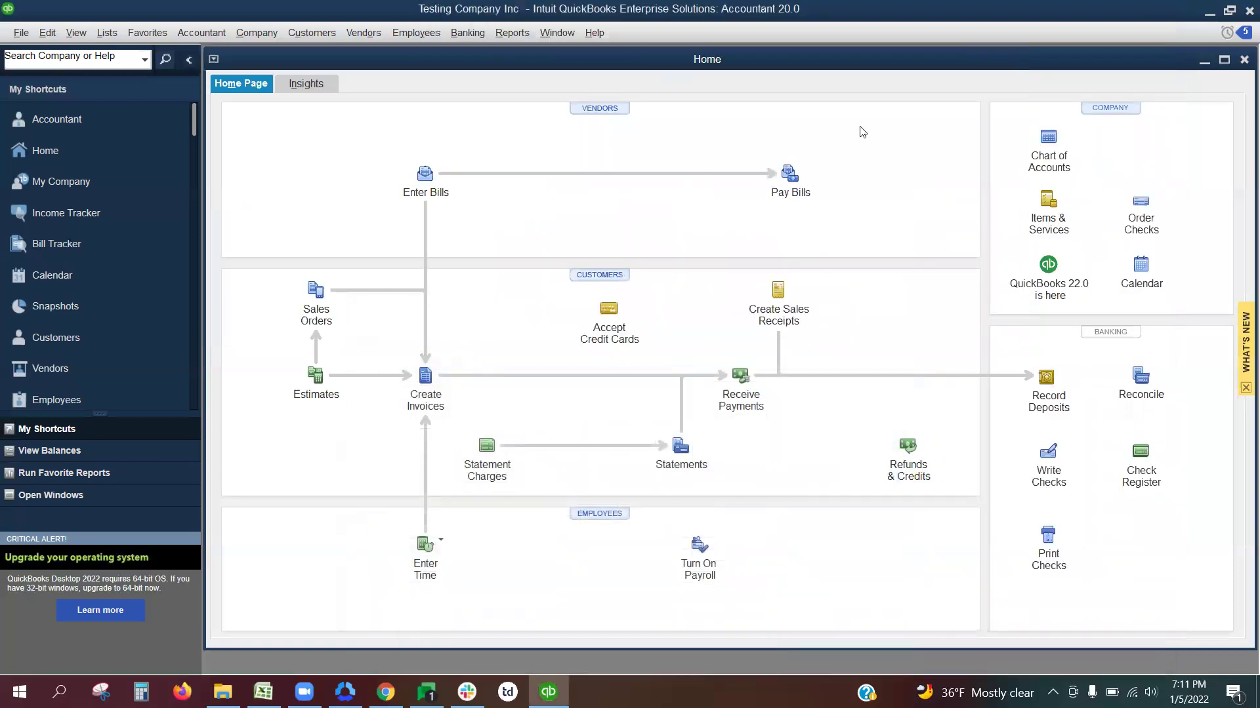
# Step: In Tax1099.com, choose Import > QuickBooks Desktop as an existing client and pick QuickBooks 1099 Excel import
pyautogui.click(1209, 13)
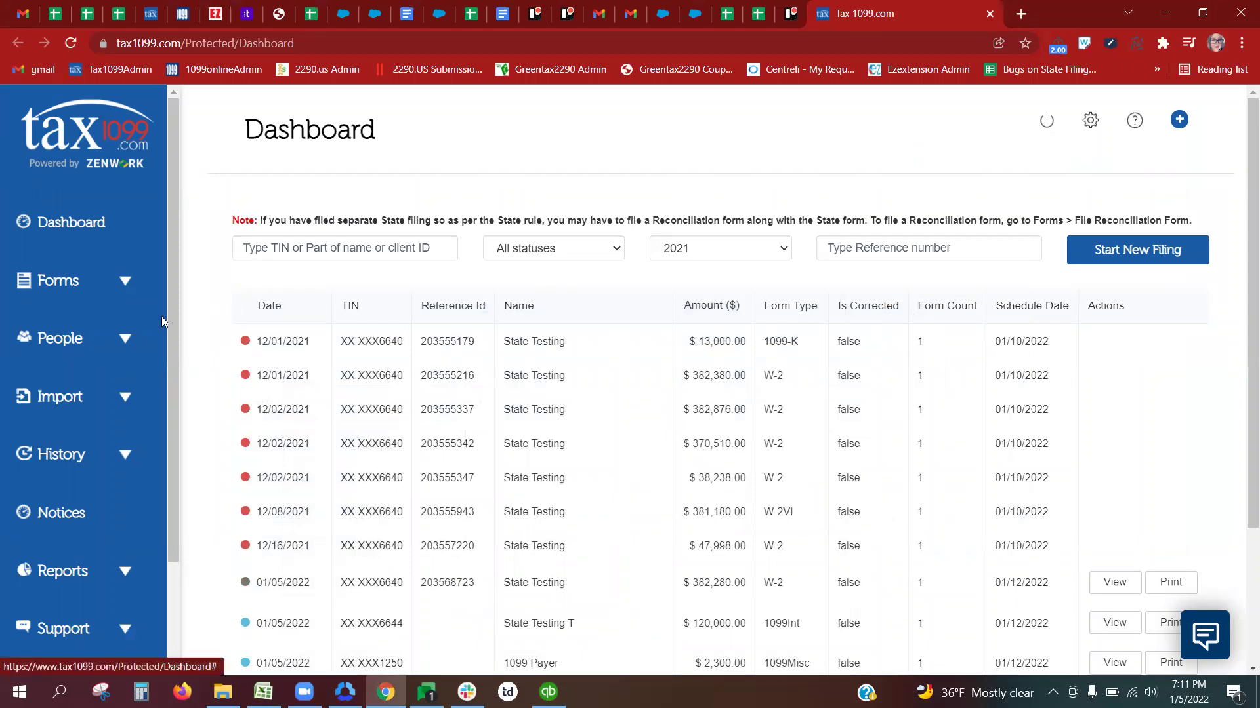
pyautogui.click(95, 401)
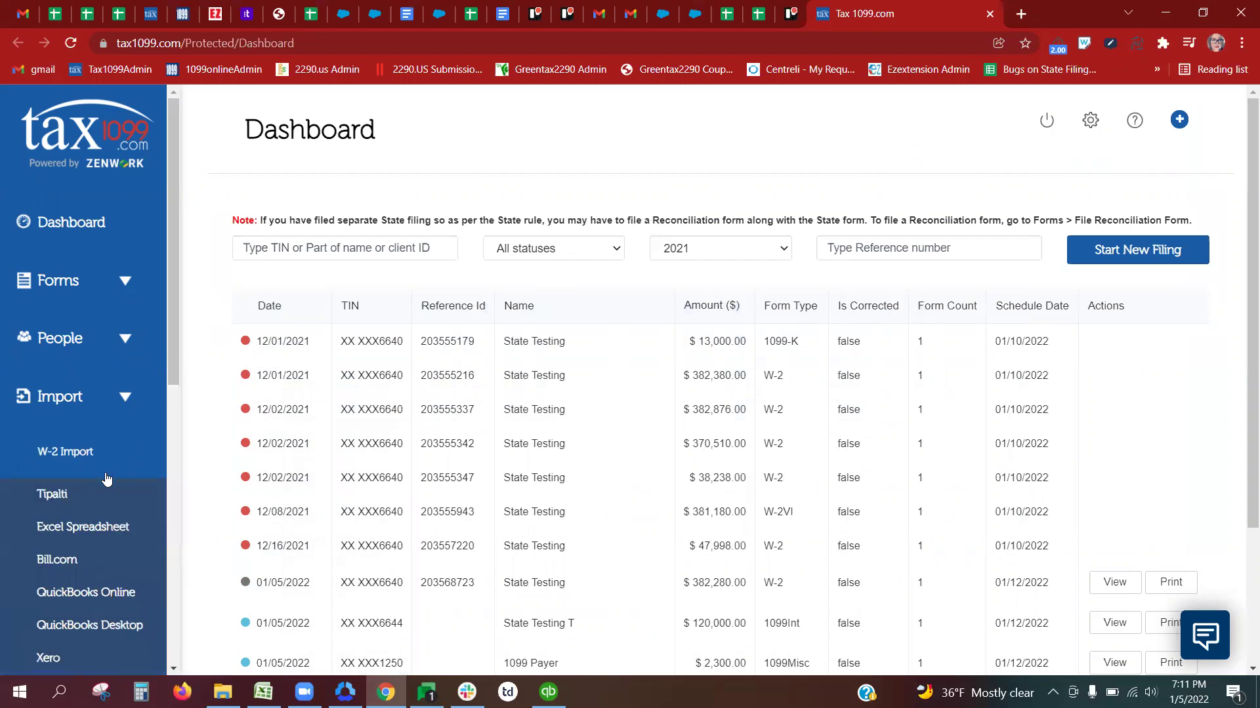
pyautogui.click(118, 626)
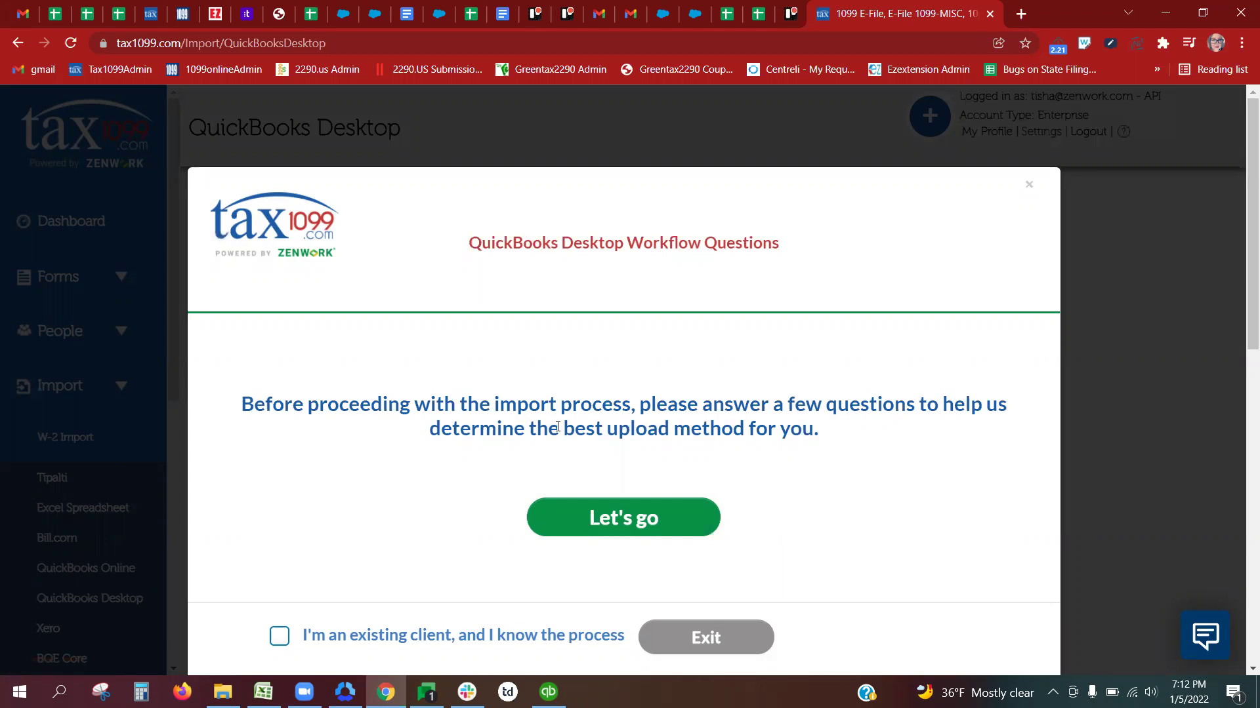
pyautogui.click(280, 635)
pyautogui.click(685, 632)
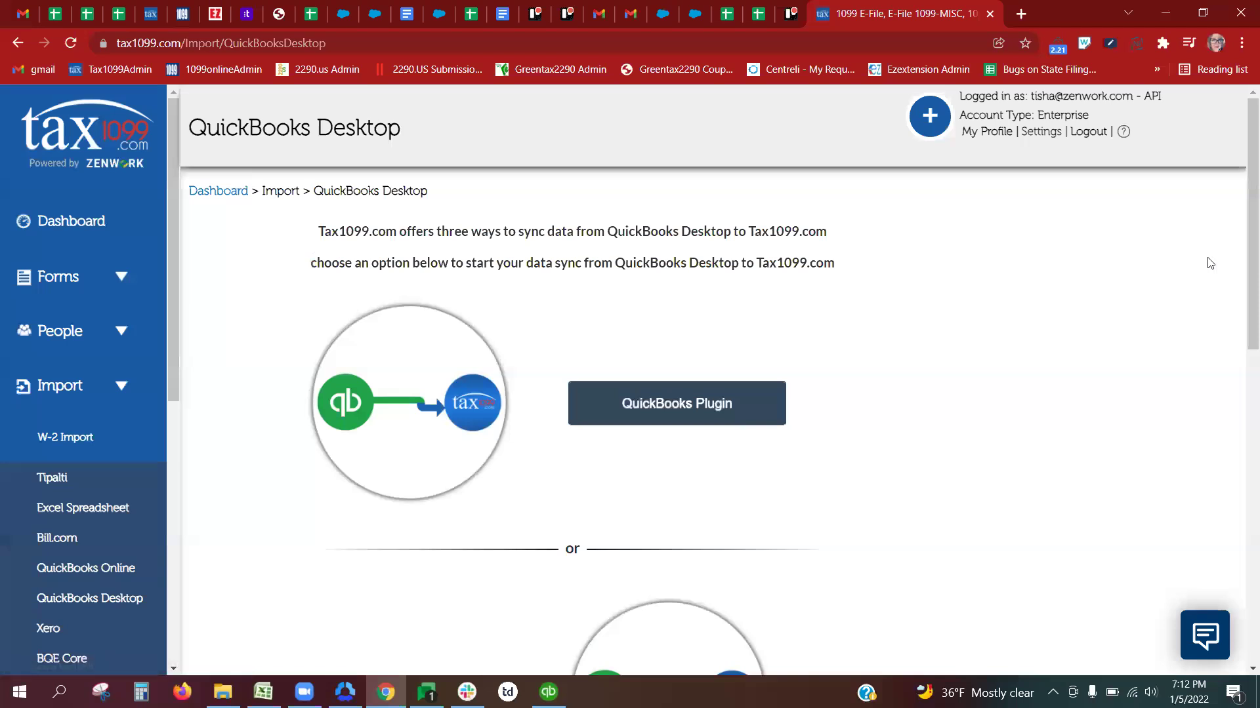
pyautogui.moveTo(1252, 263); pyautogui.dragTo(1242, 555)
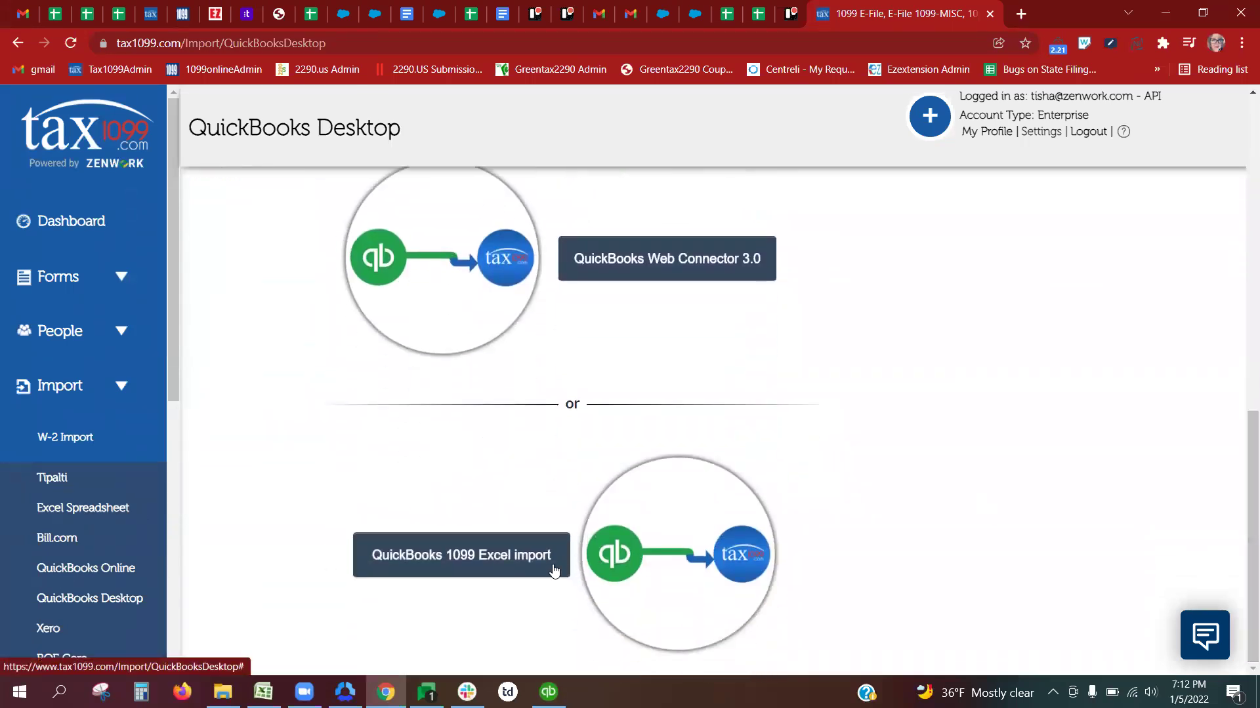
pyautogui.click(465, 578)
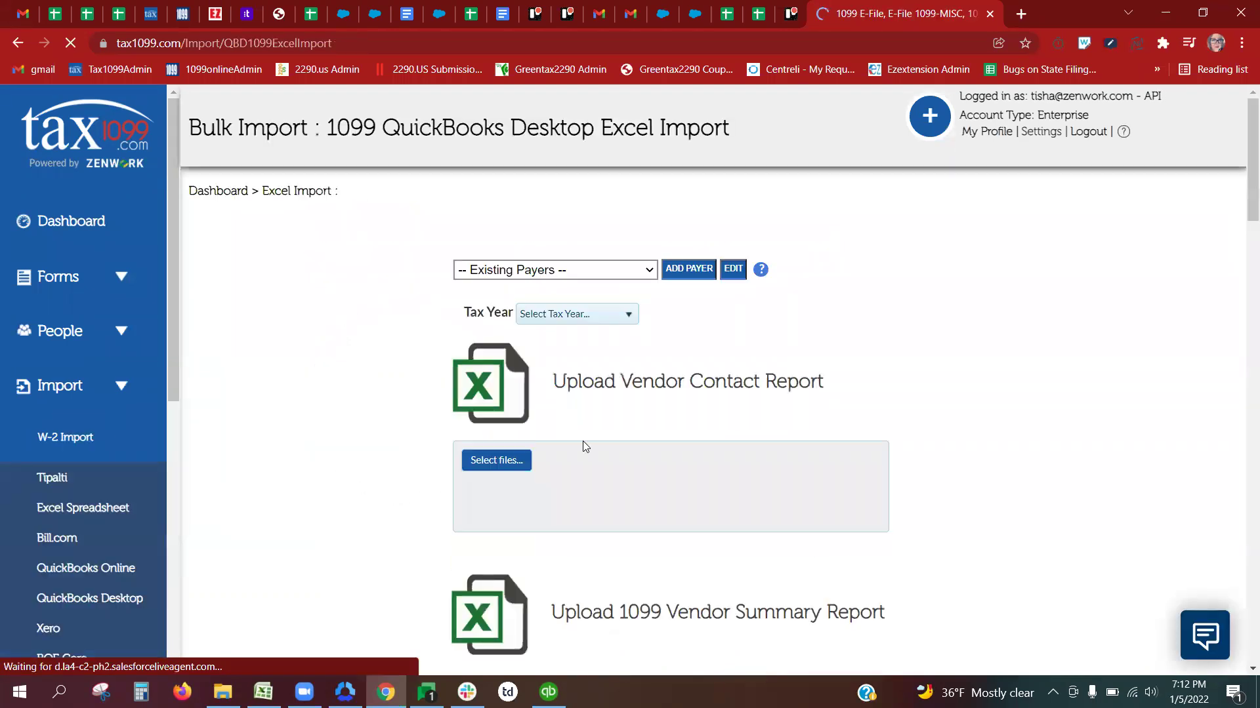
# Step: Set payer 1099 Payer, tax year 2021 and form MISC, then browse for the vendor contact report
pyautogui.click(635, 267)
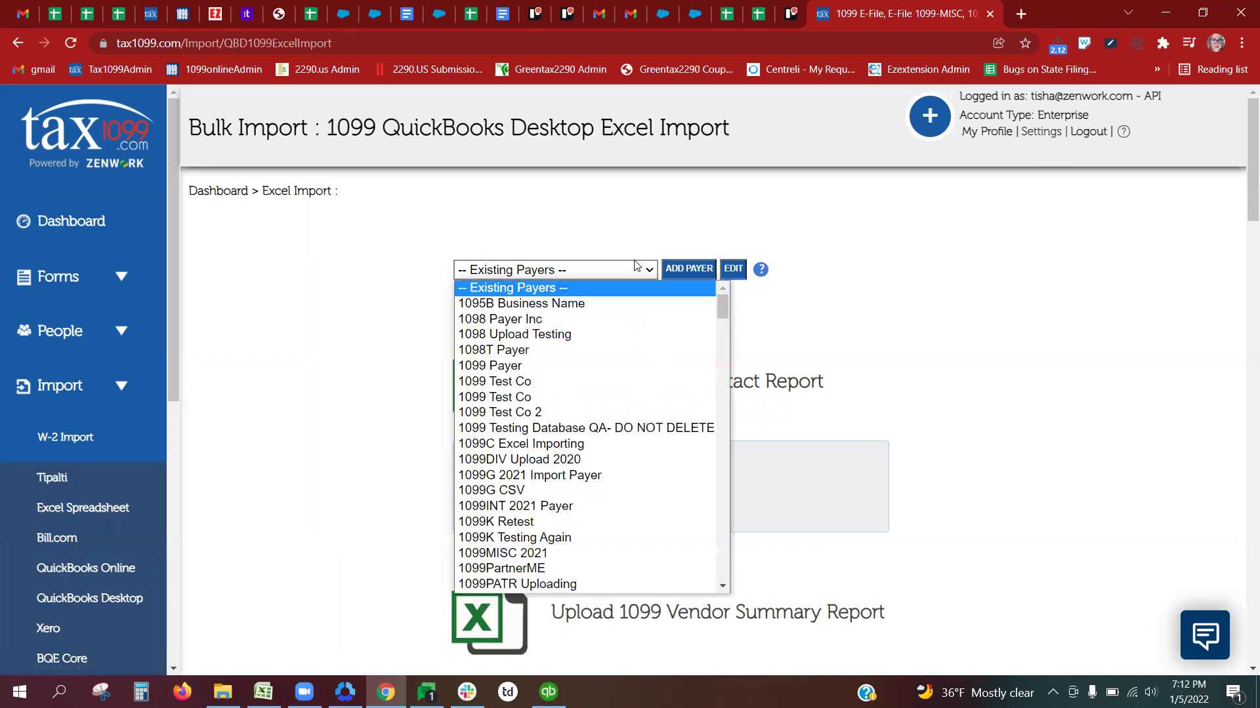
pyautogui.click(564, 367)
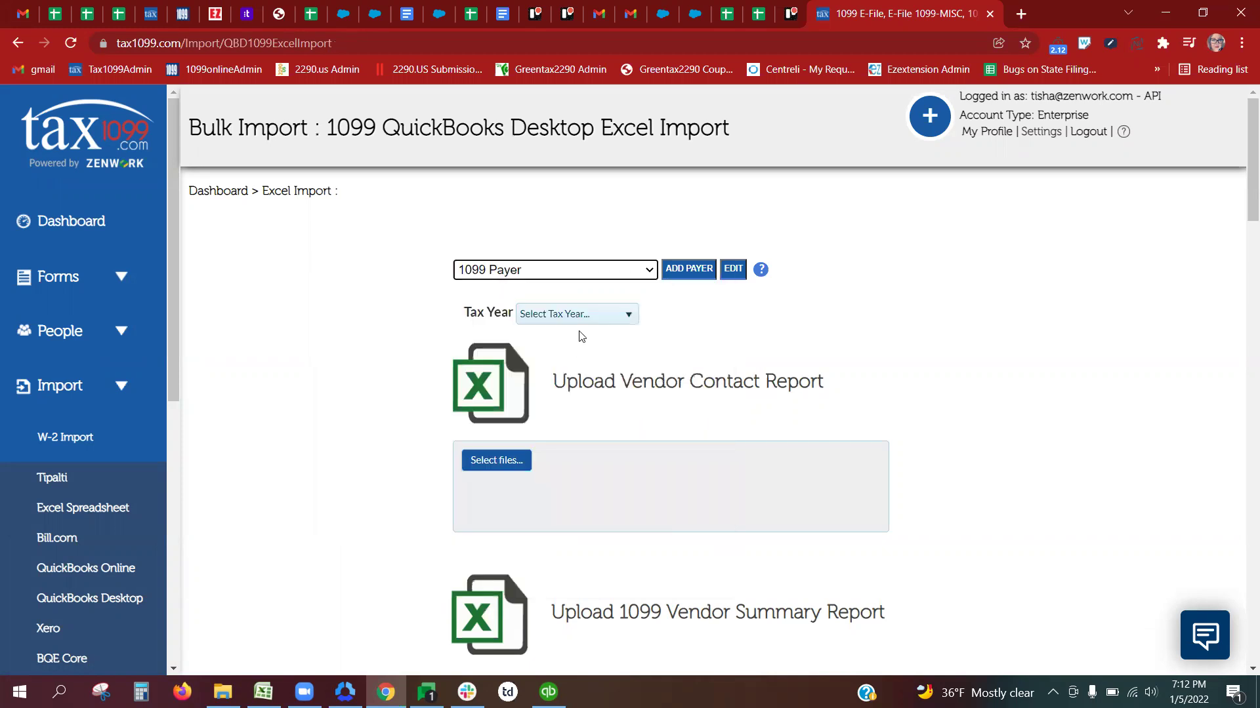
pyautogui.click(583, 320)
pyautogui.click(558, 353)
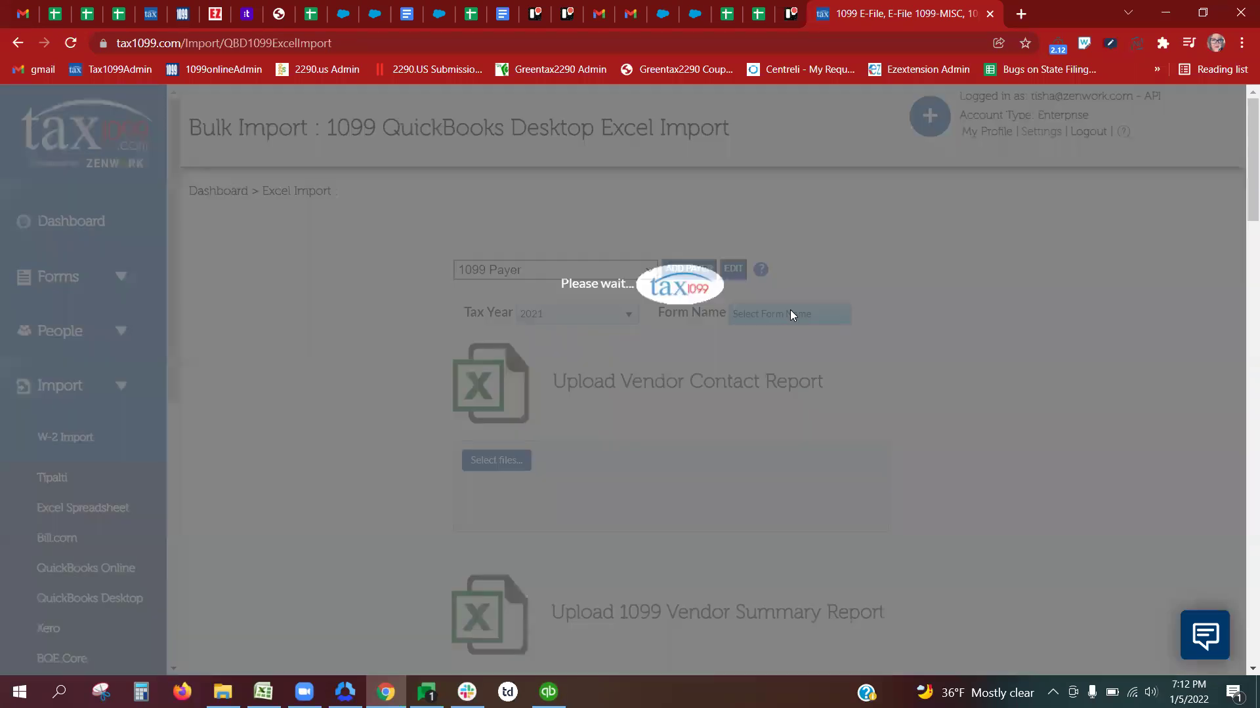
pyautogui.click(790, 314)
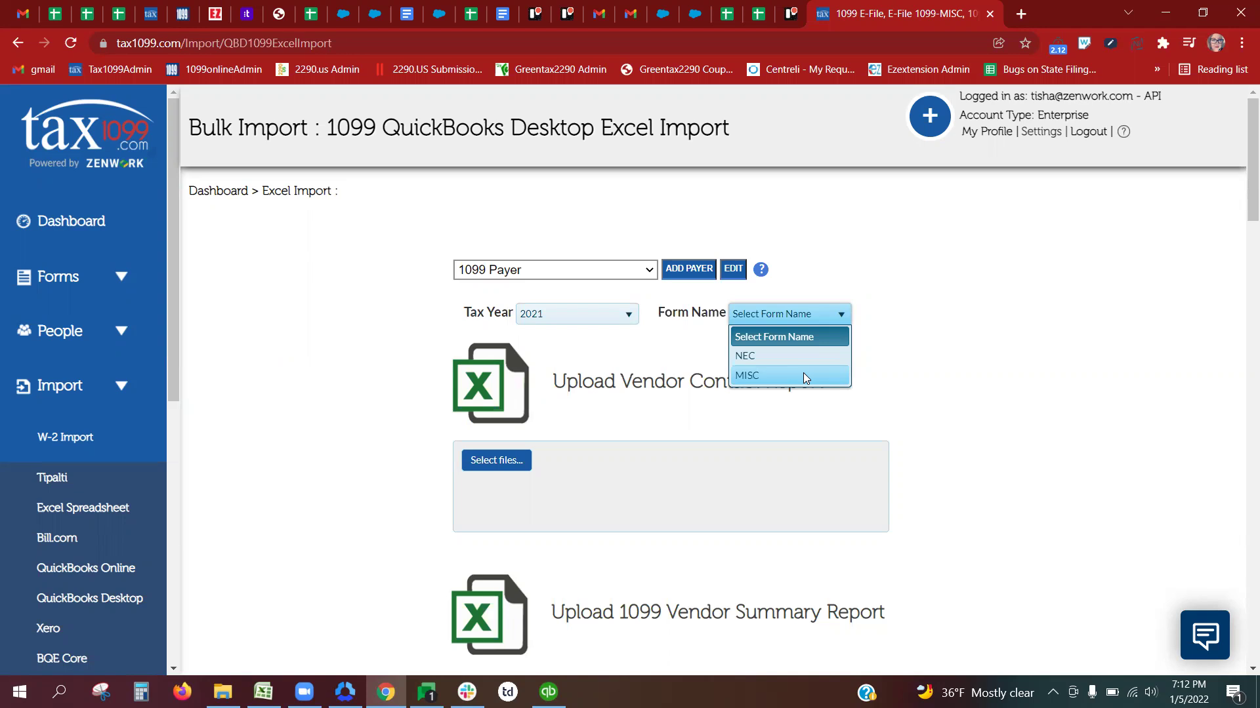
pyautogui.click(804, 379)
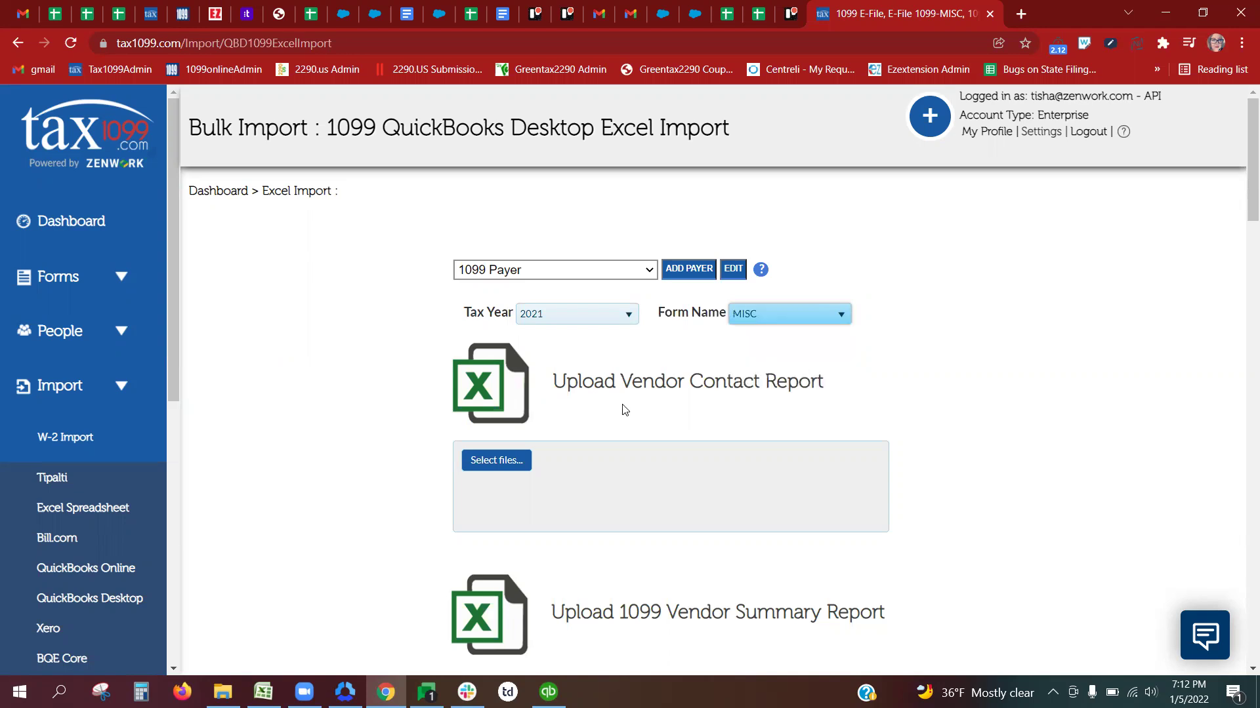
pyautogui.click(506, 462)
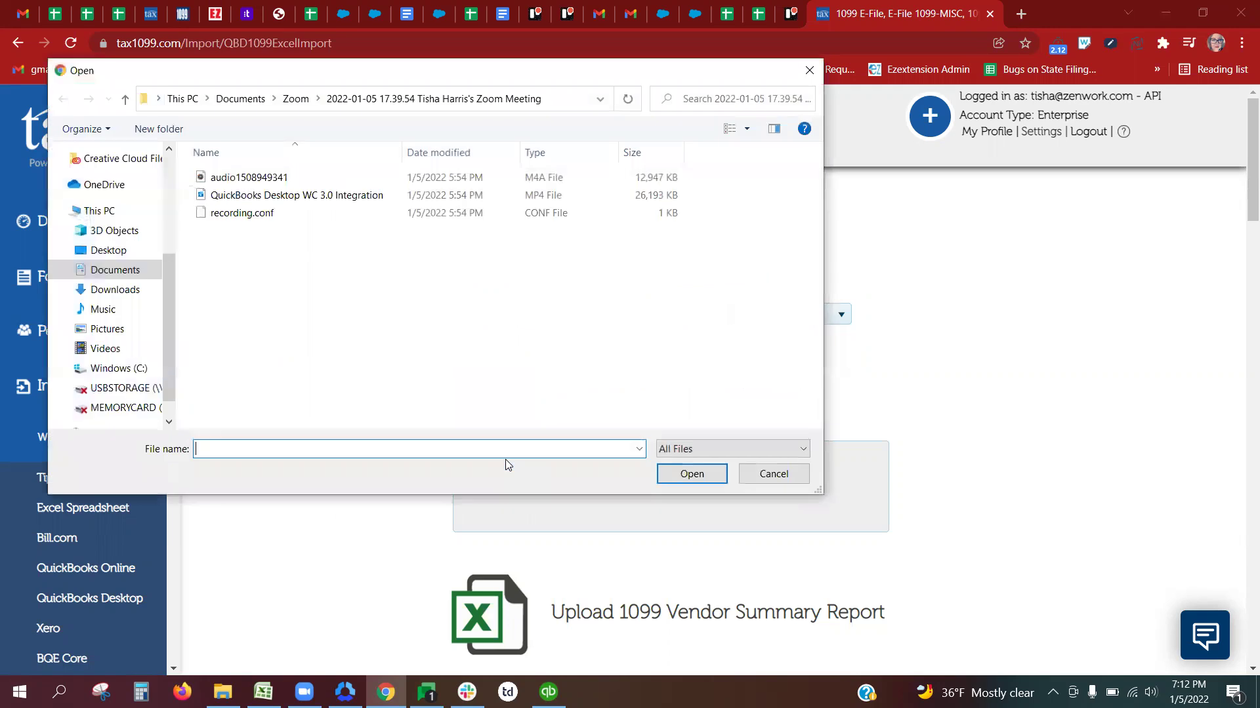
# Step: Upload Vendor List 1099 from Downloads as the vendor contact report
pyautogui.click(113, 290)
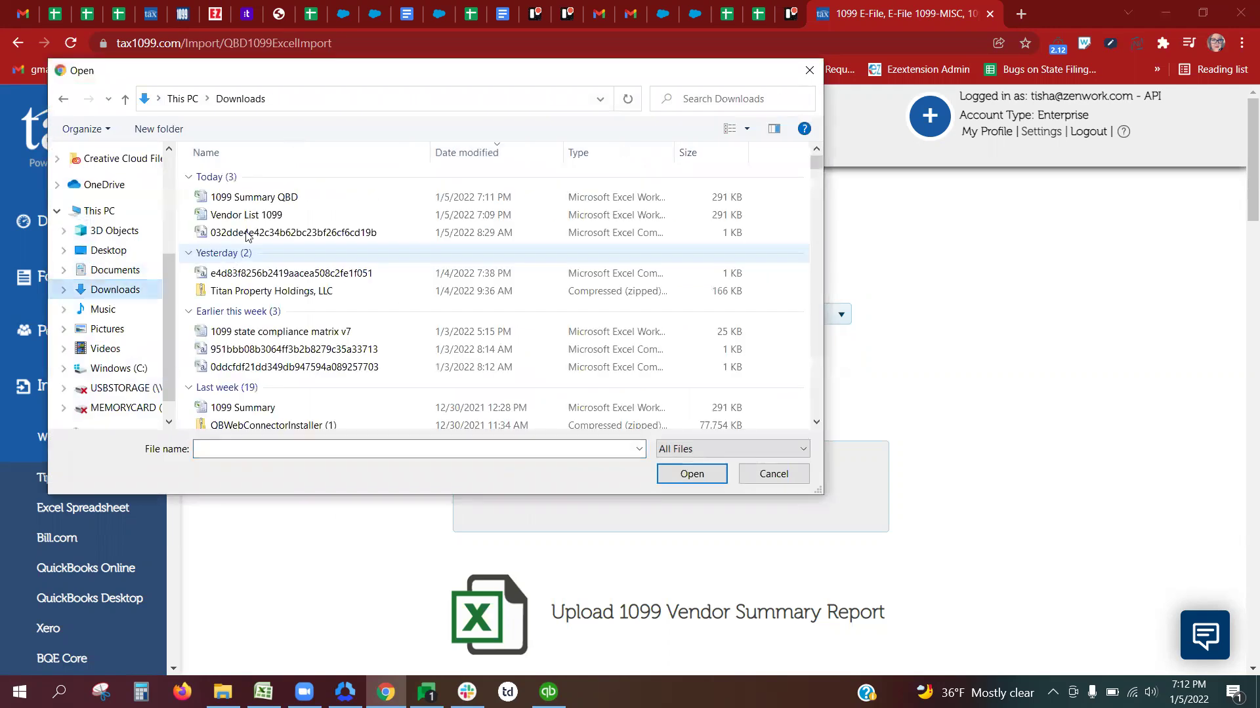
pyautogui.click(247, 217)
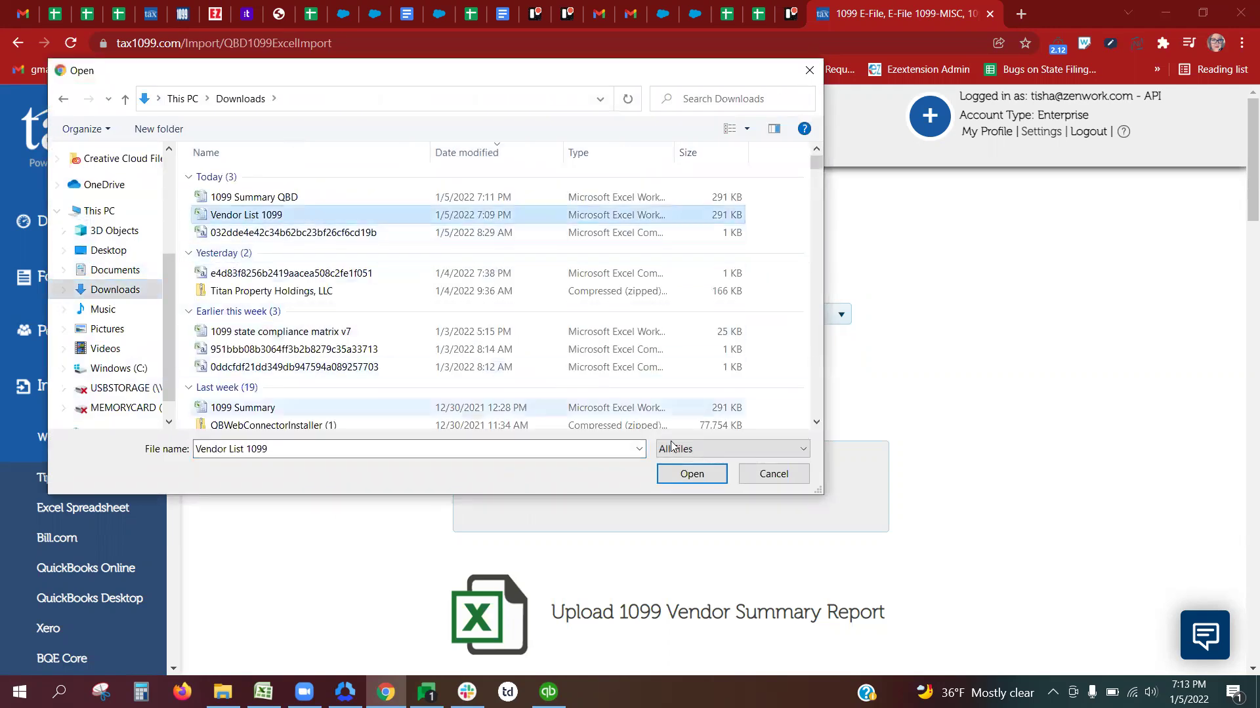
pyautogui.click(691, 473)
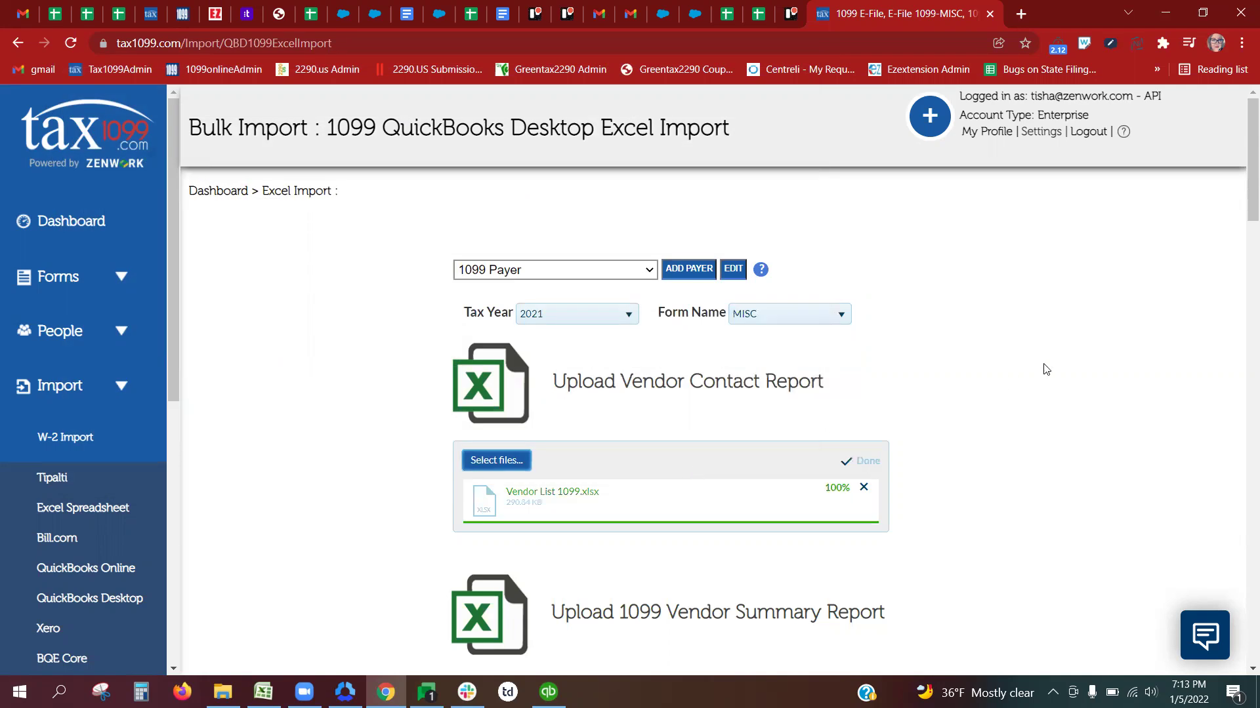
# Step: Upload the 1099 Summary QBD workbook and continue to the 1099-MISC import review
pyautogui.scroll(-4, 1239, 196)
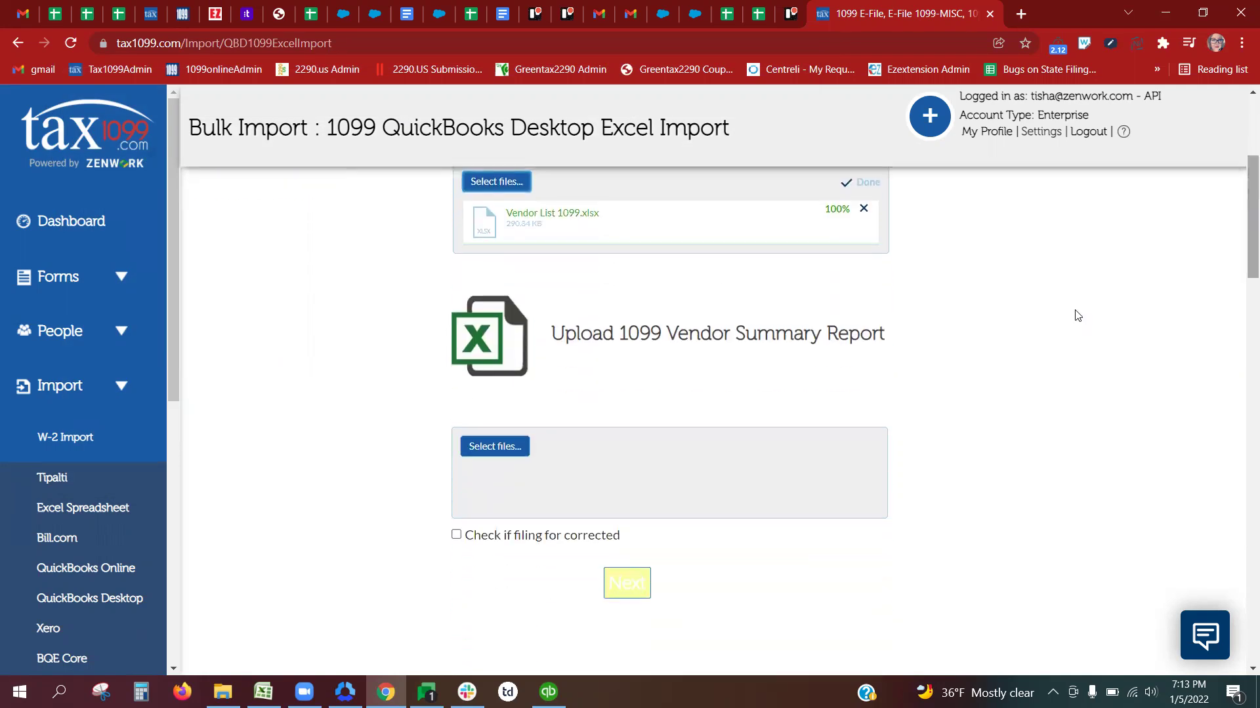
pyautogui.click(493, 447)
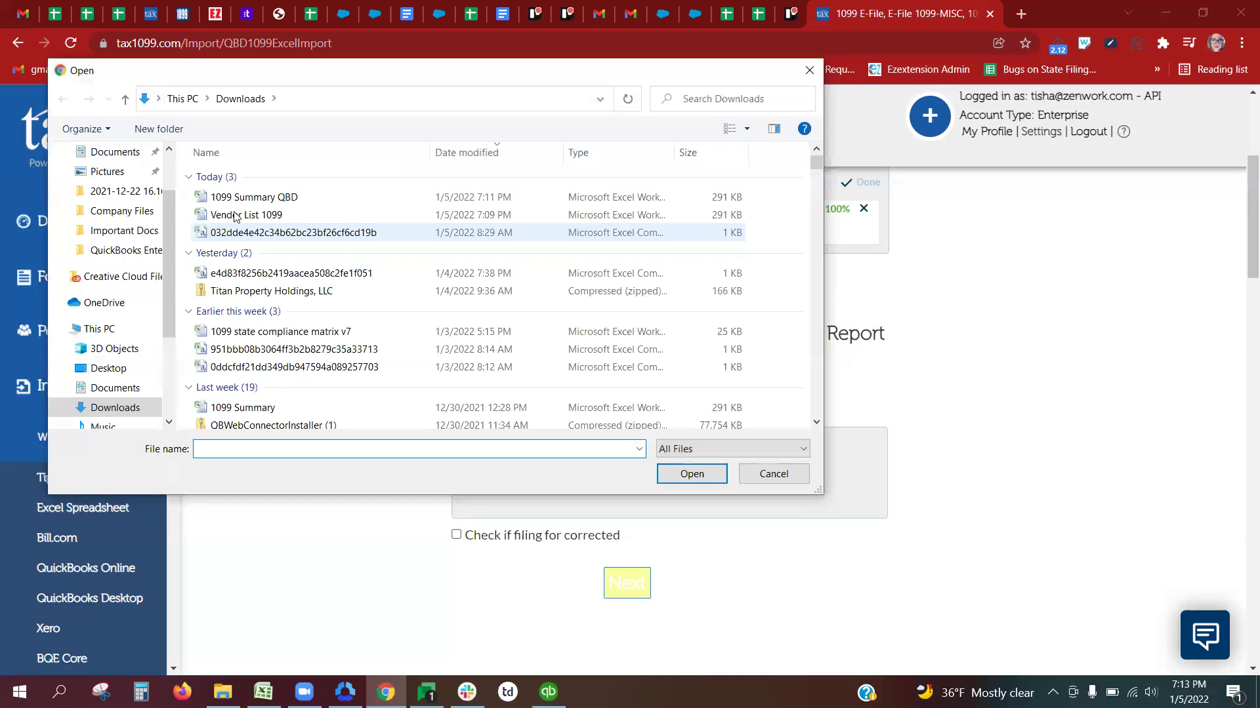
pyautogui.click(276, 197)
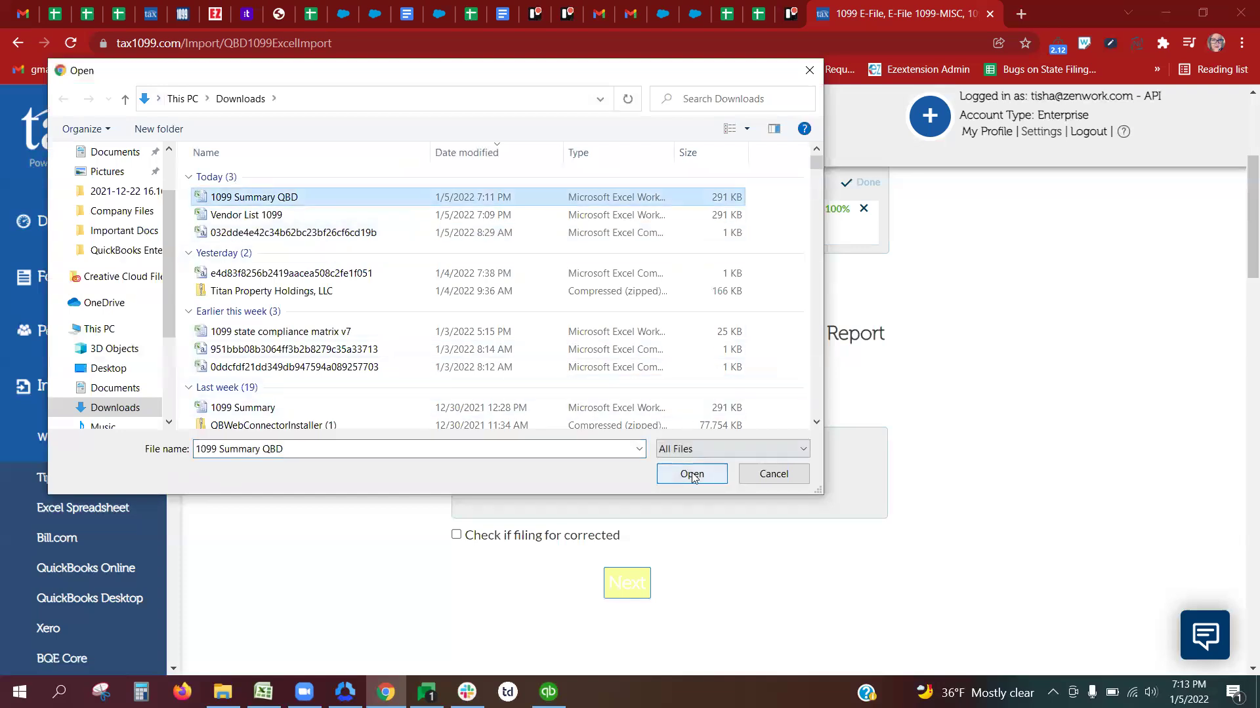
pyautogui.click(692, 473)
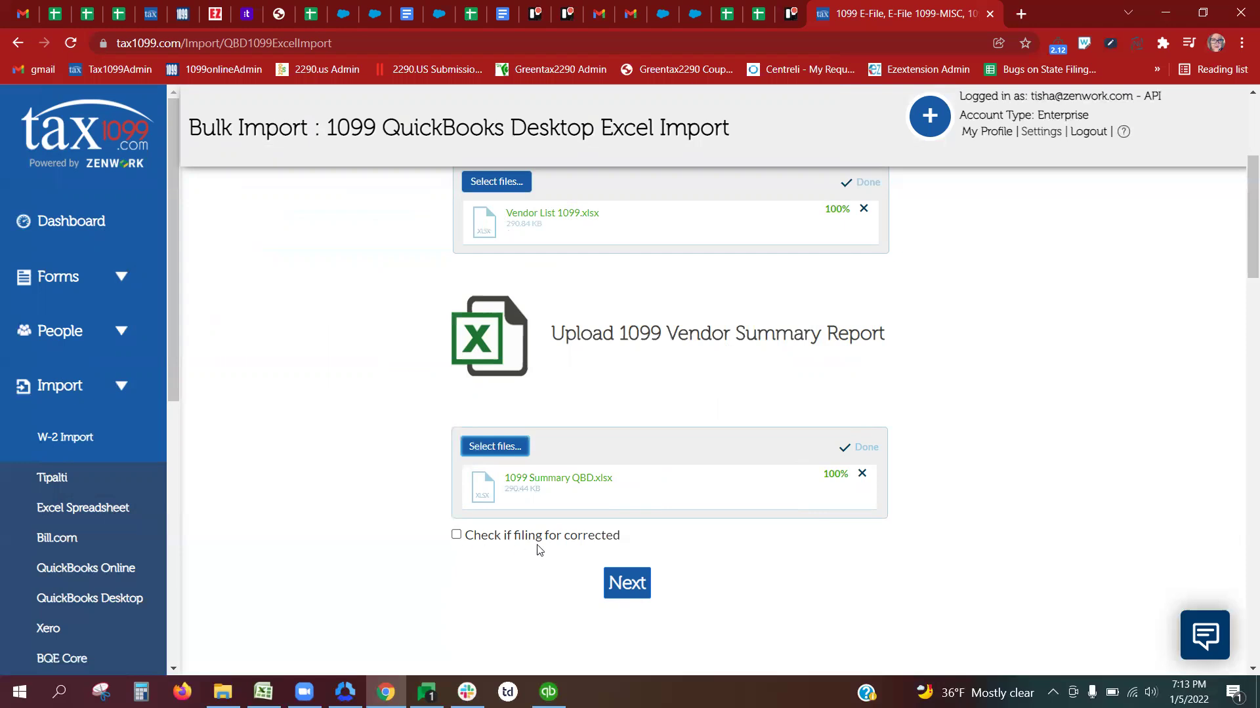
pyautogui.click(624, 596)
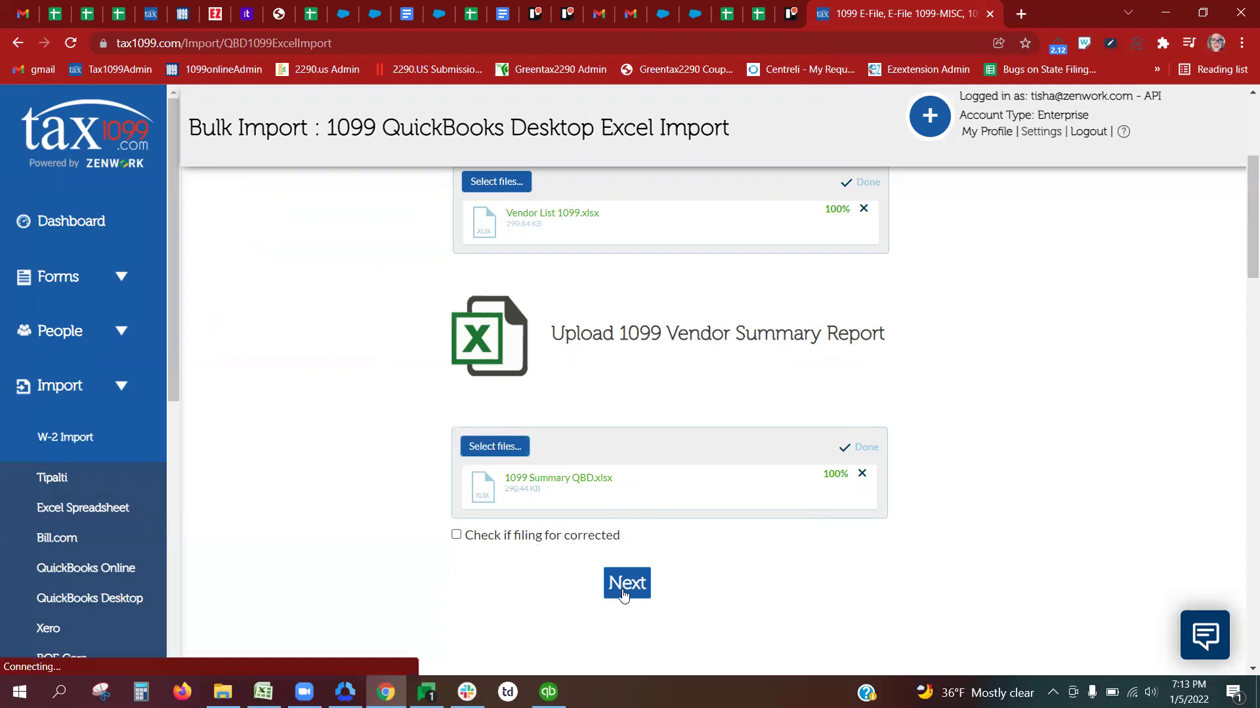
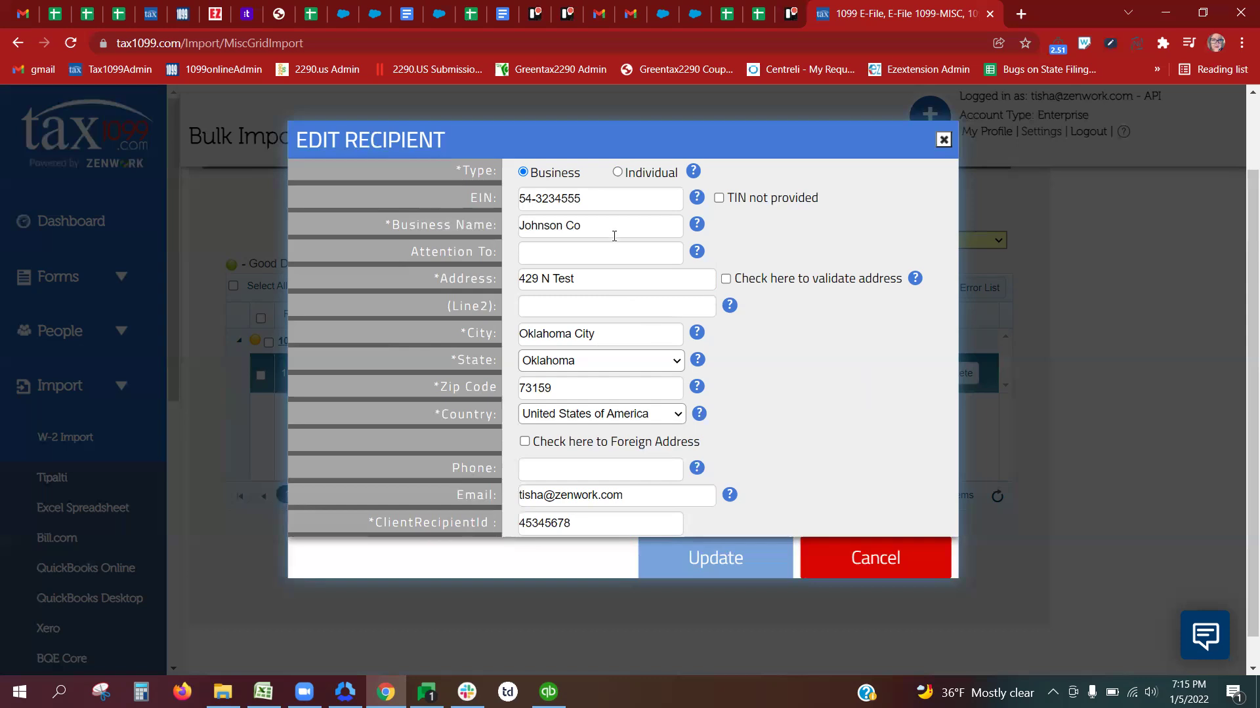
# Step: Enter Johnson Co's client recipient ID and save the recipient edit
pyautogui.click(720, 558)
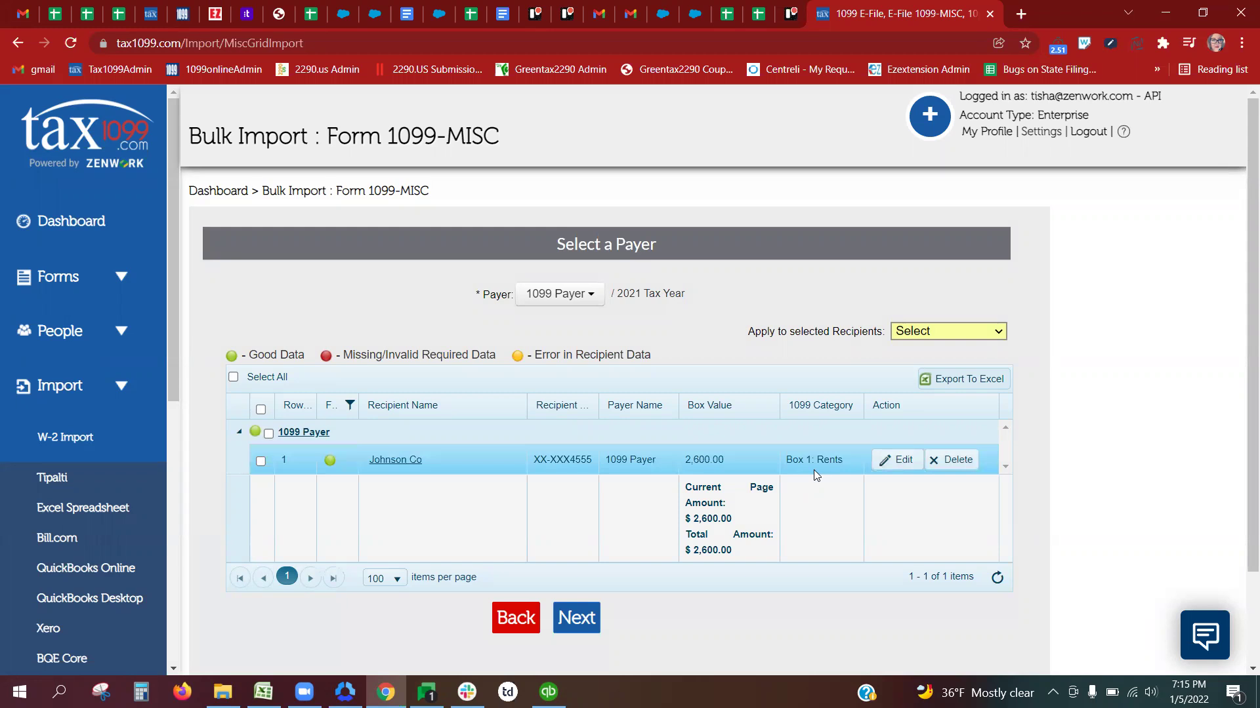
pyautogui.click(897, 460)
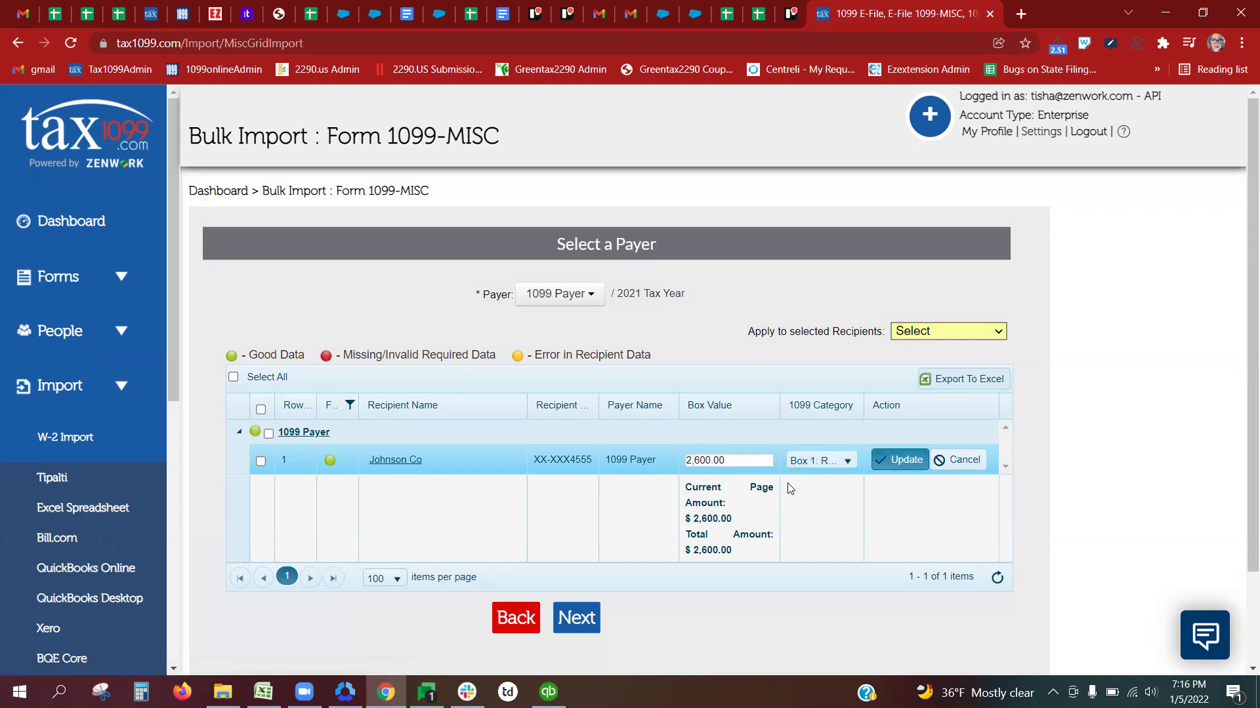
pyautogui.click(893, 459)
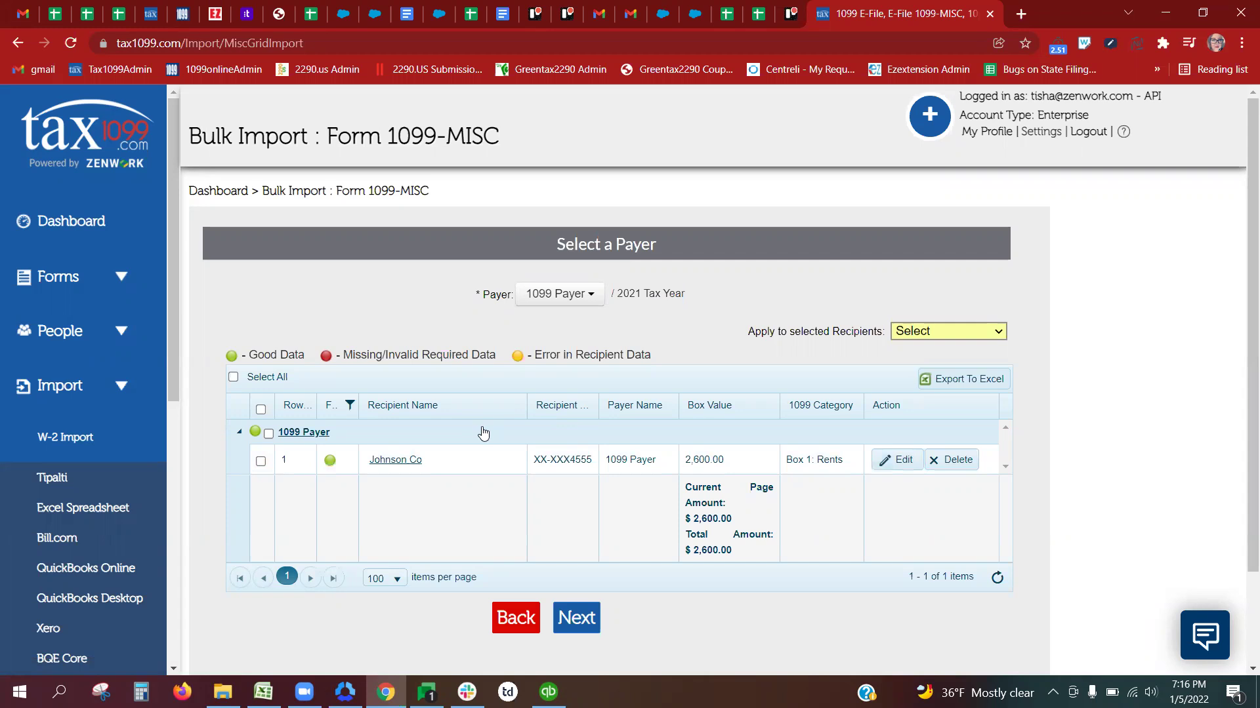
pyautogui.click(350, 407)
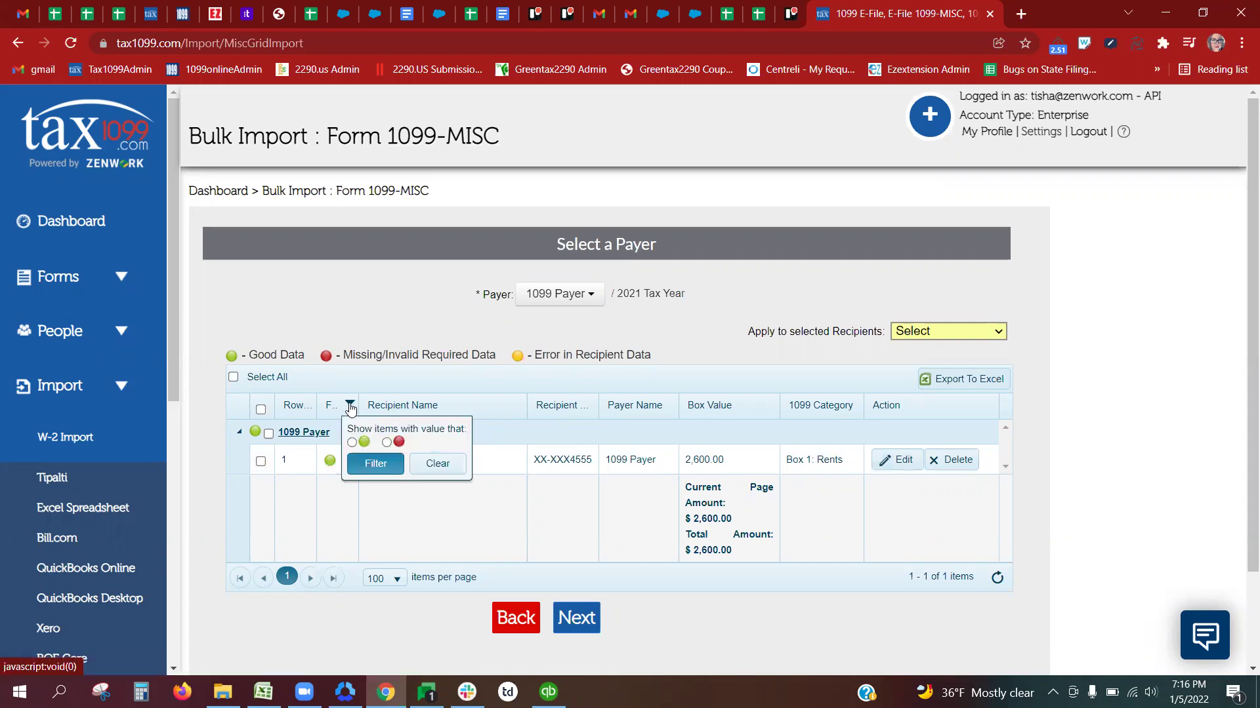
pyautogui.click(387, 443)
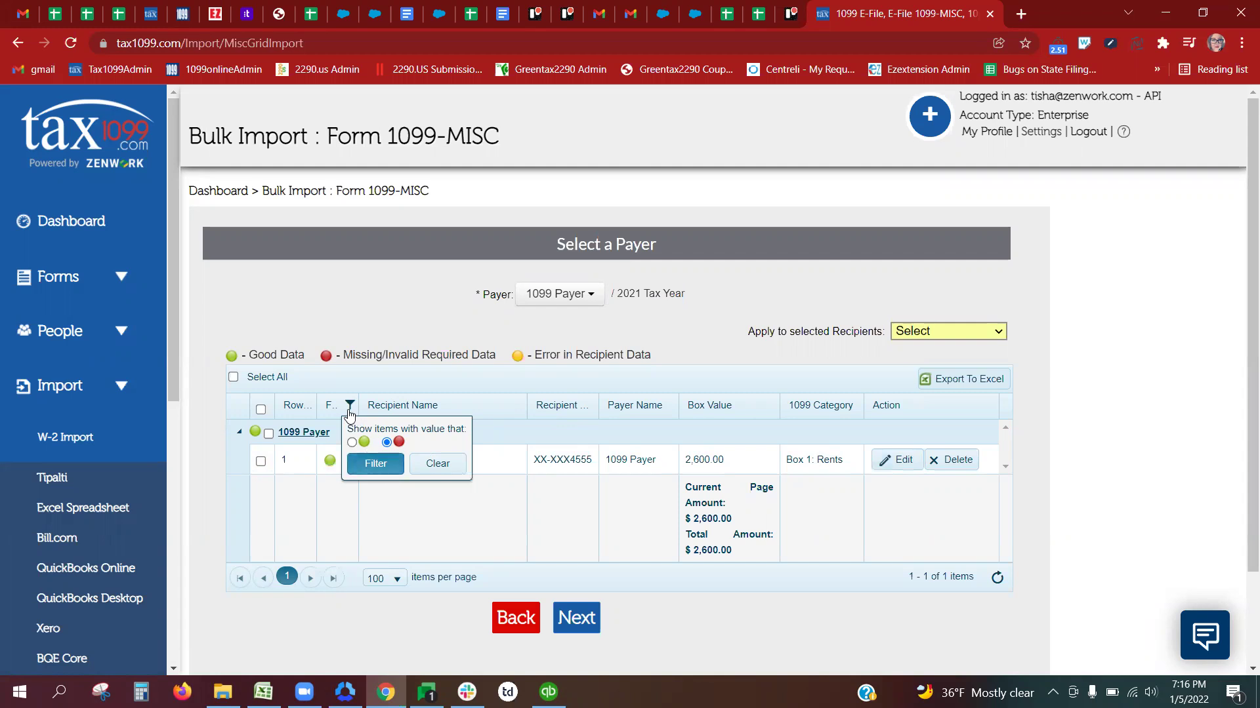
pyautogui.click(435, 464)
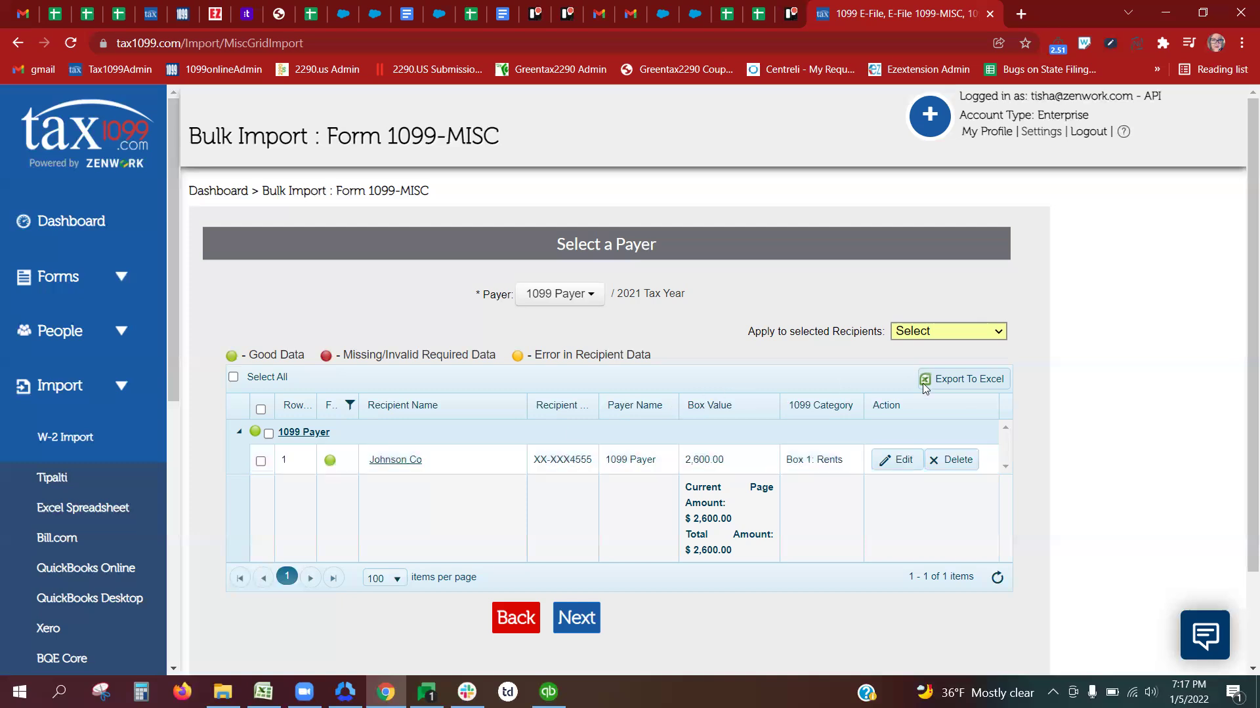
# Step: Select all imported records and upload Johnson Co's $2,600.00 1099-MISC record
pyautogui.click(234, 378)
pyautogui.click(584, 625)
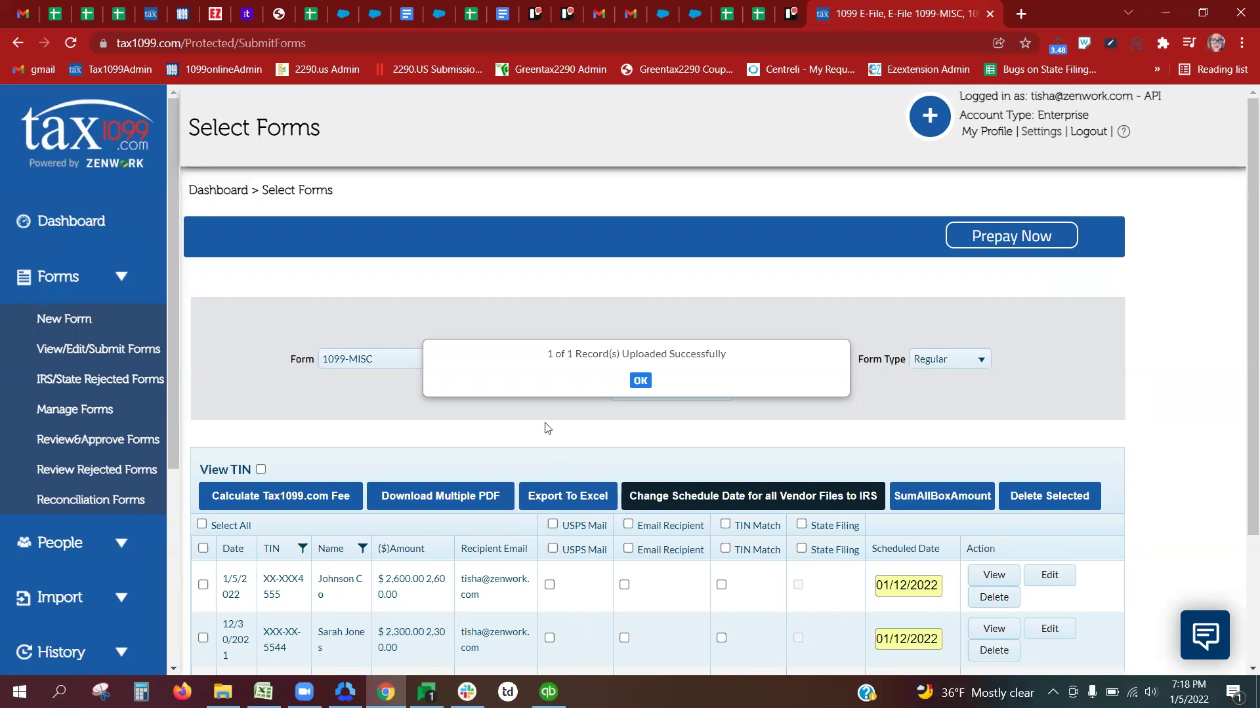
# Step: Dismiss the '1 of 1 Record(s) Uploaded Successfully' confirmation
pyautogui.click(640, 379)
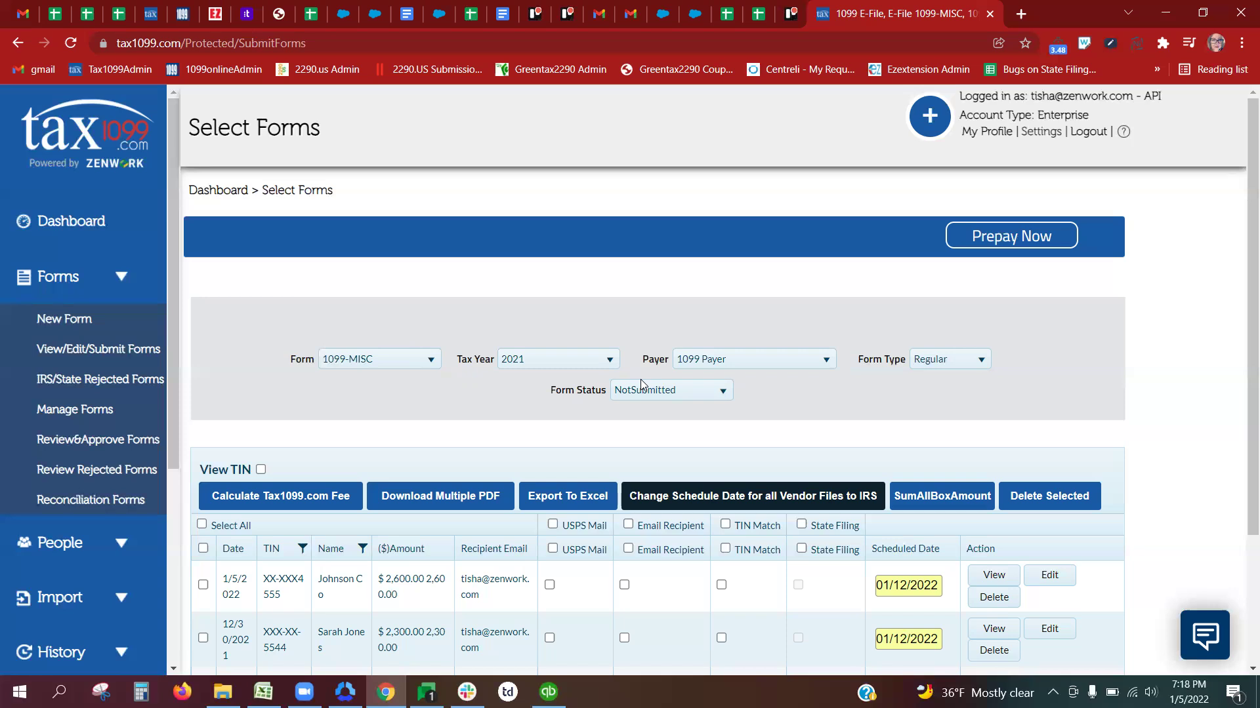
# Step: Select all forms in the table, bringing the selected total to $9,800.00
pyautogui.moveTo(1240, 281); pyautogui.dragTo(1242, 374)
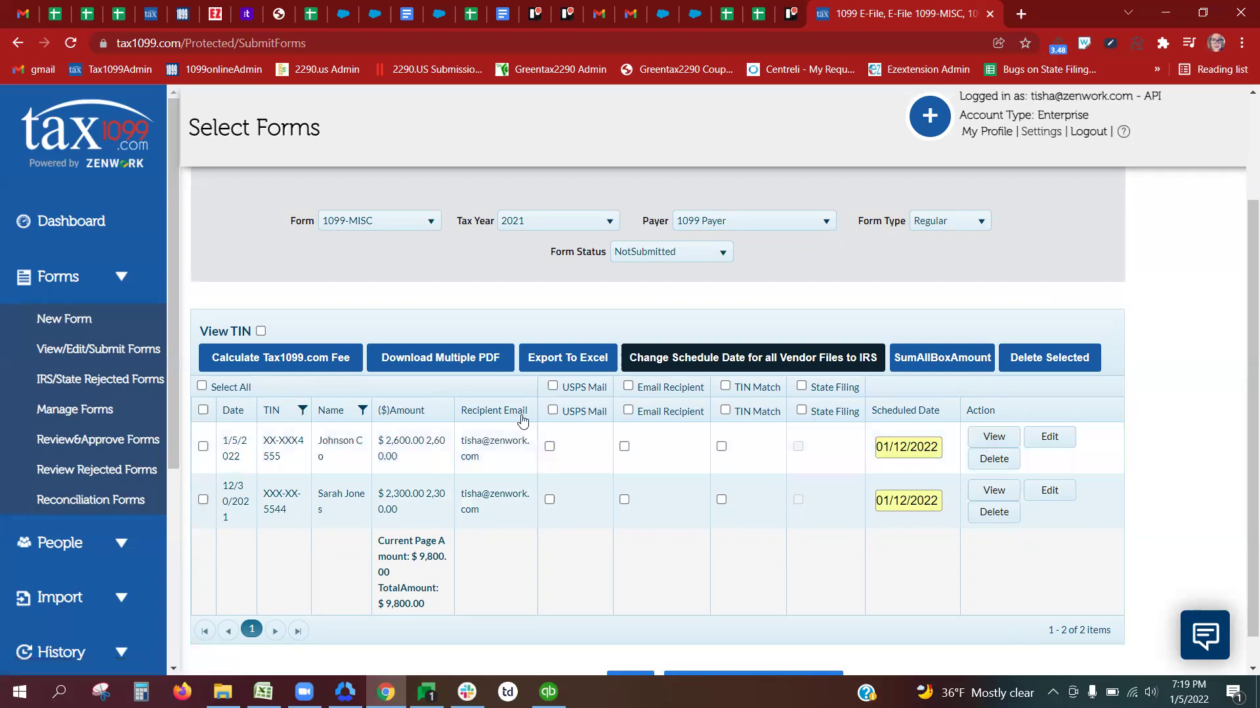
pyautogui.click(201, 386)
pyautogui.scroll(-1, 1242, 322)
pyautogui.scroll(-1, 1242, 322)
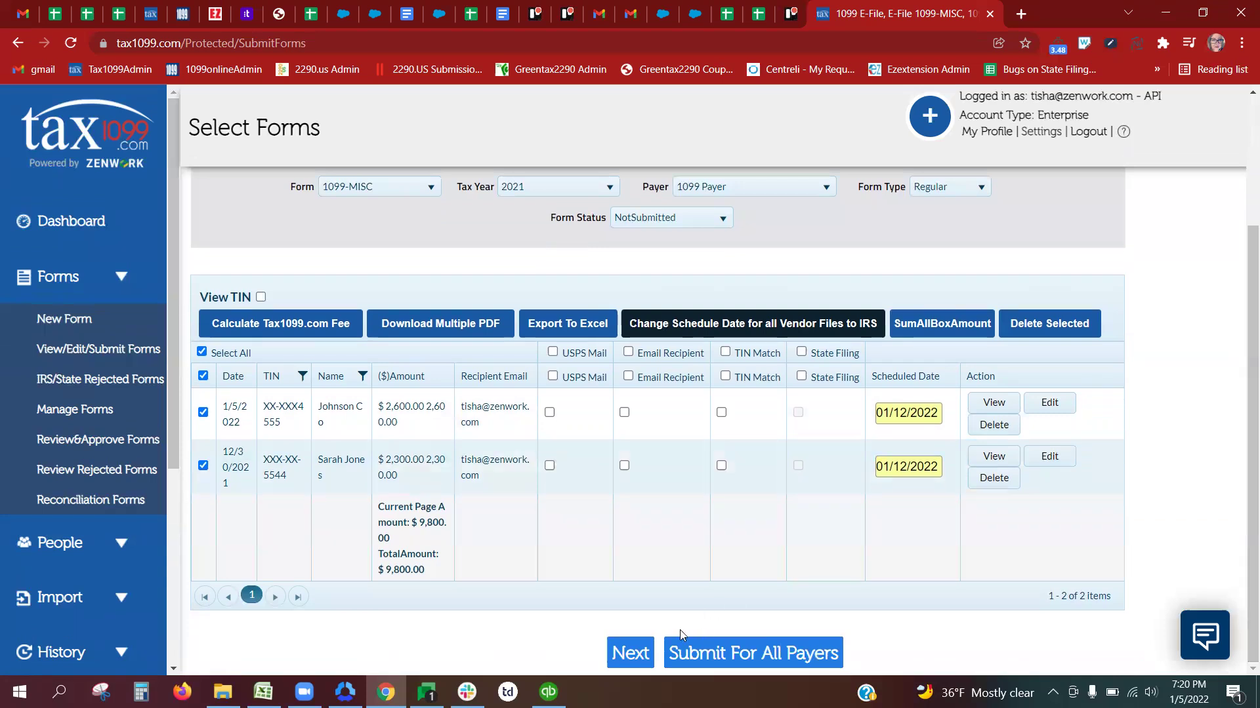